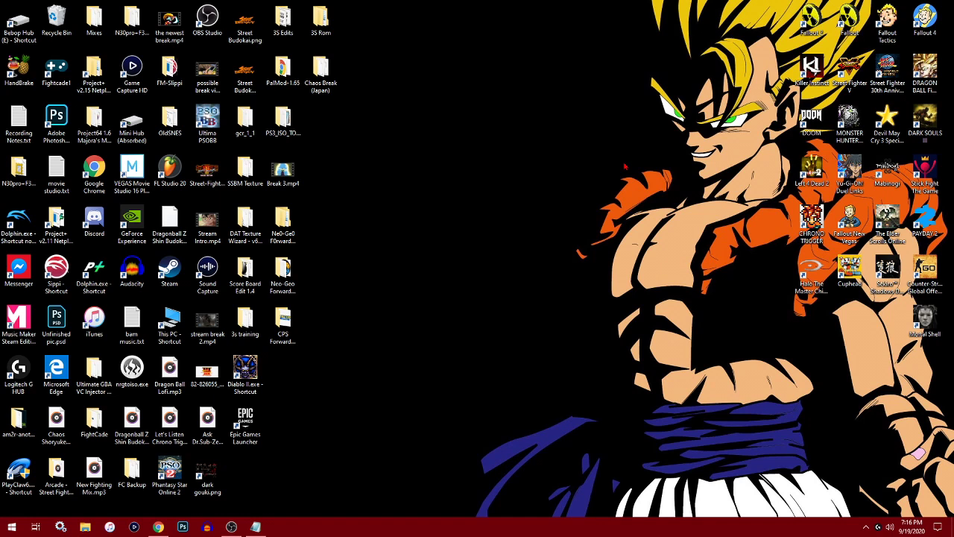
Move the Fightcade1 desktop shortcut to the Recycle Bin
drag(56, 69, 54, 31)
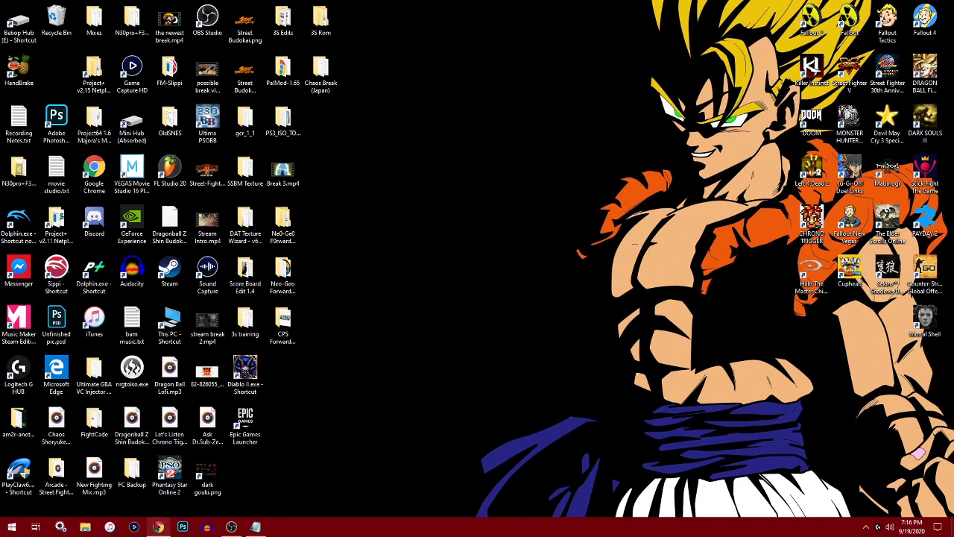
Switch to Chrome, view the registration page on the Fightcade website, and return to its home page
mouse_move(158, 527)
click(186, 480)
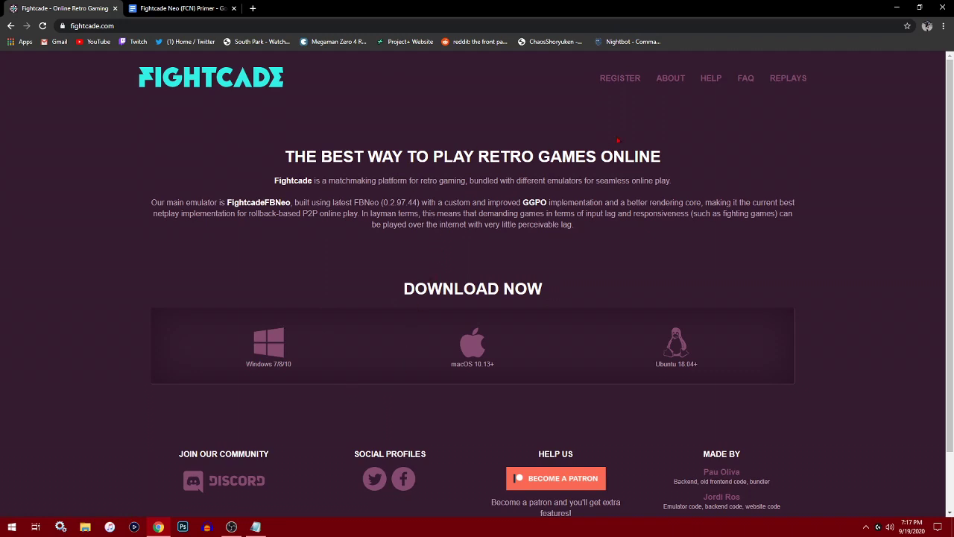
click(618, 81)
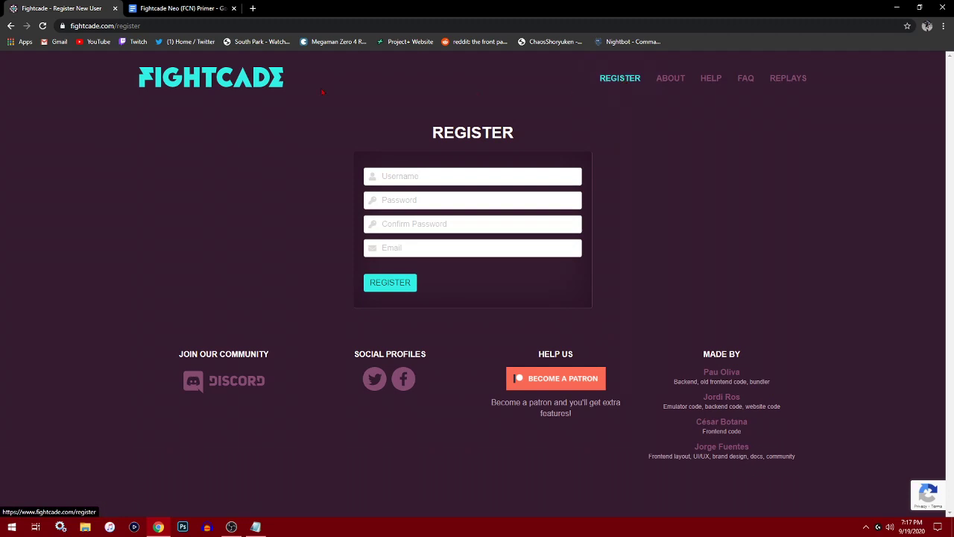
click(275, 79)
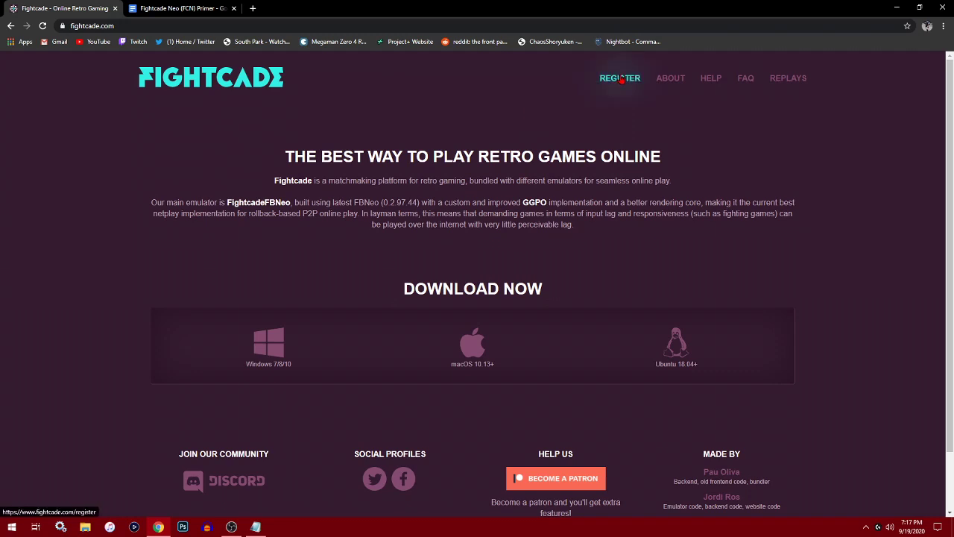
Download the Windows version of the Fightcade installer and open the Downloads folder in File Explorer
click(268, 352)
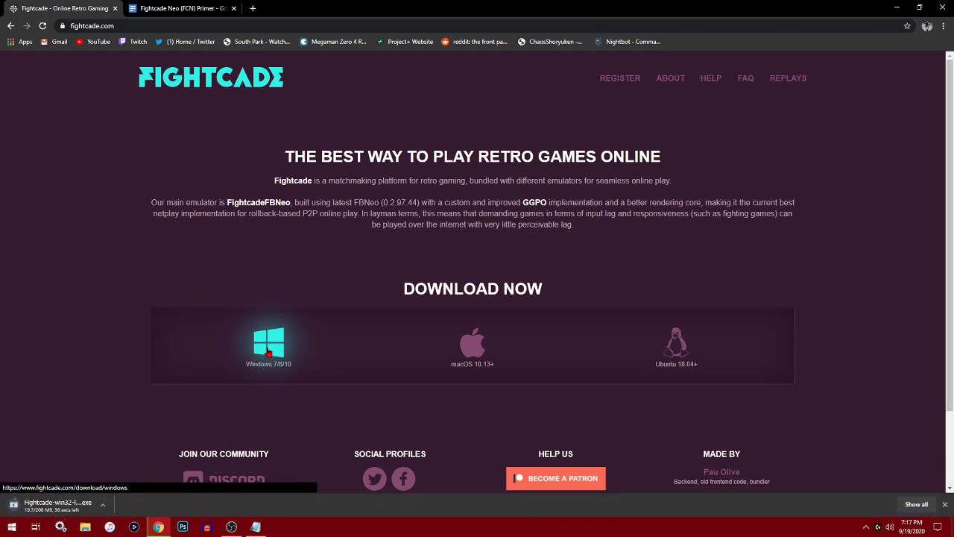
click(158, 528)
click(85, 527)
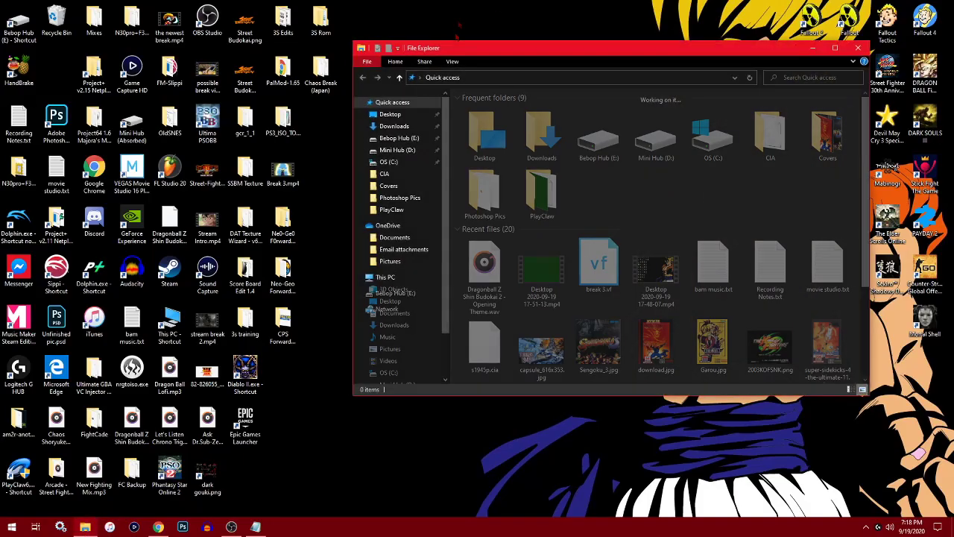
click(393, 126)
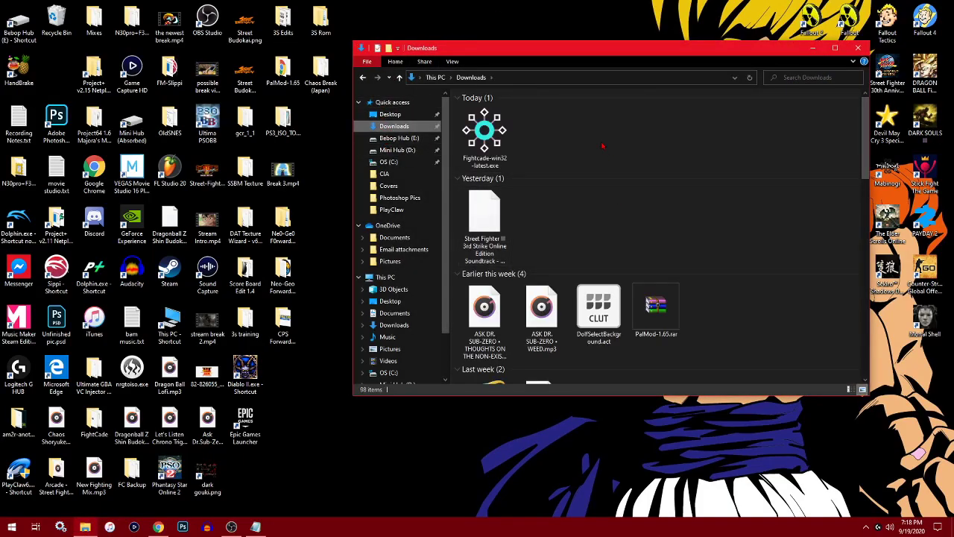
drag(565, 62, 639, 20)
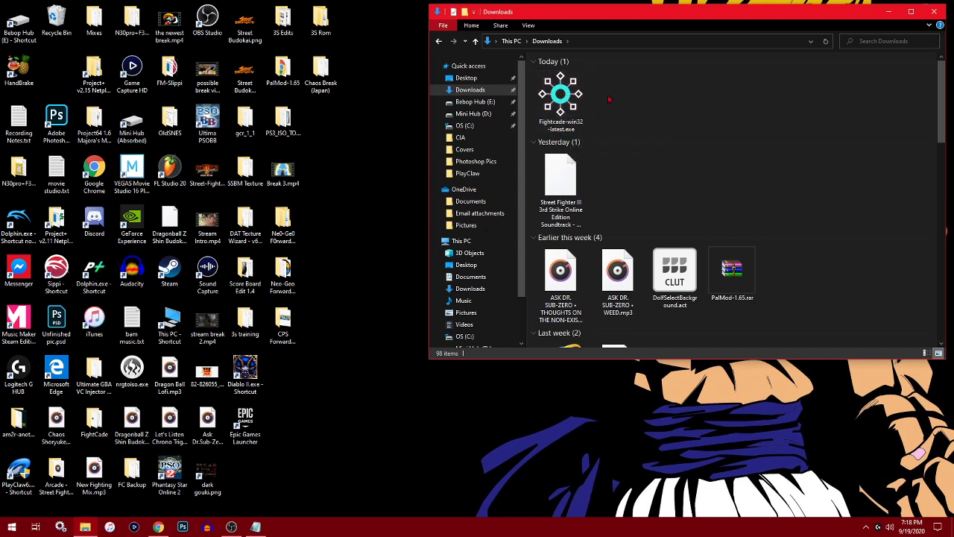
Launch Fightcade-win32-latest.exe and agree to install Fightcade
double_click(569, 94)
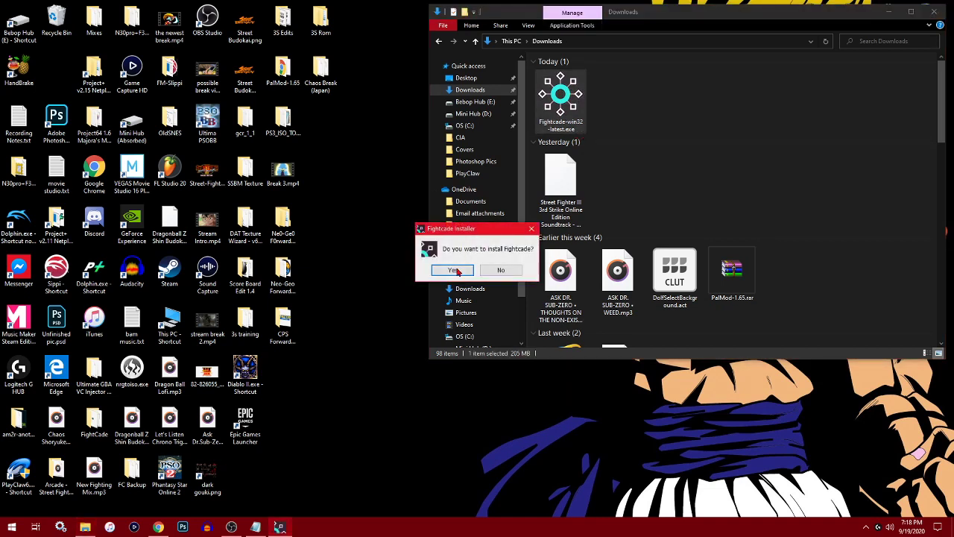
click(455, 271)
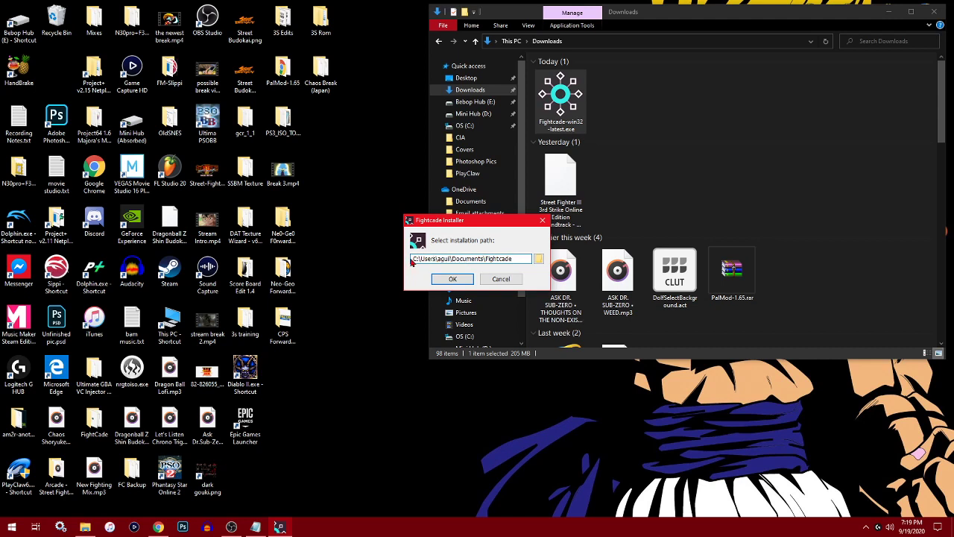
click(538, 258)
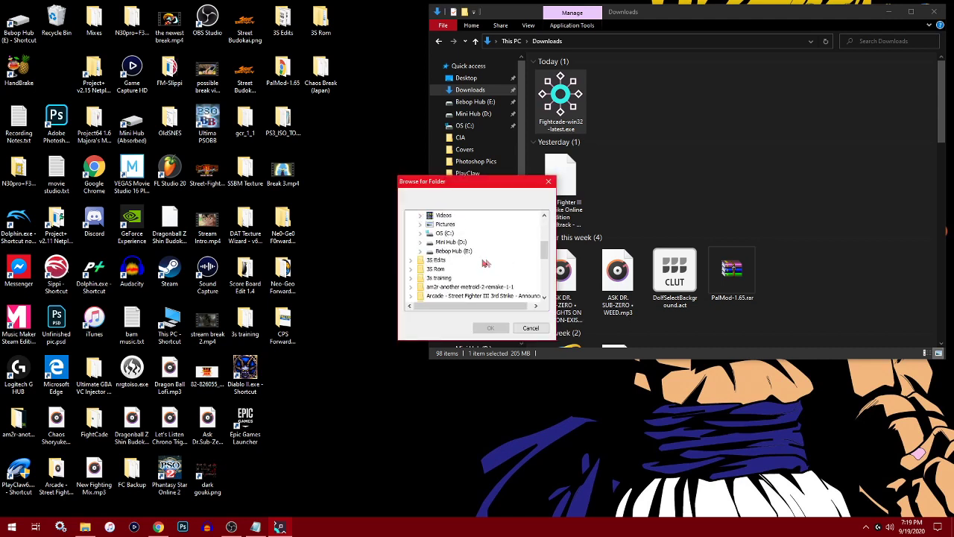
click(456, 251)
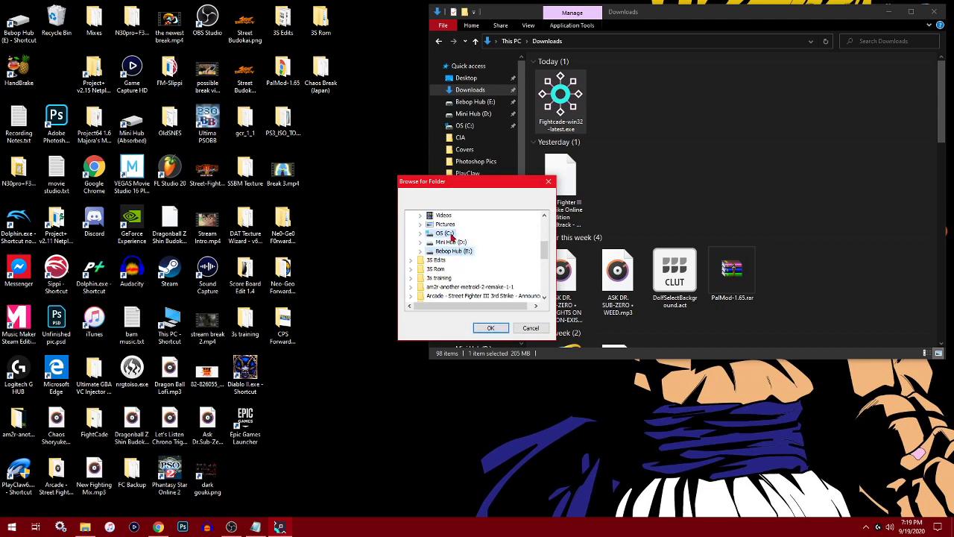
click(447, 233)
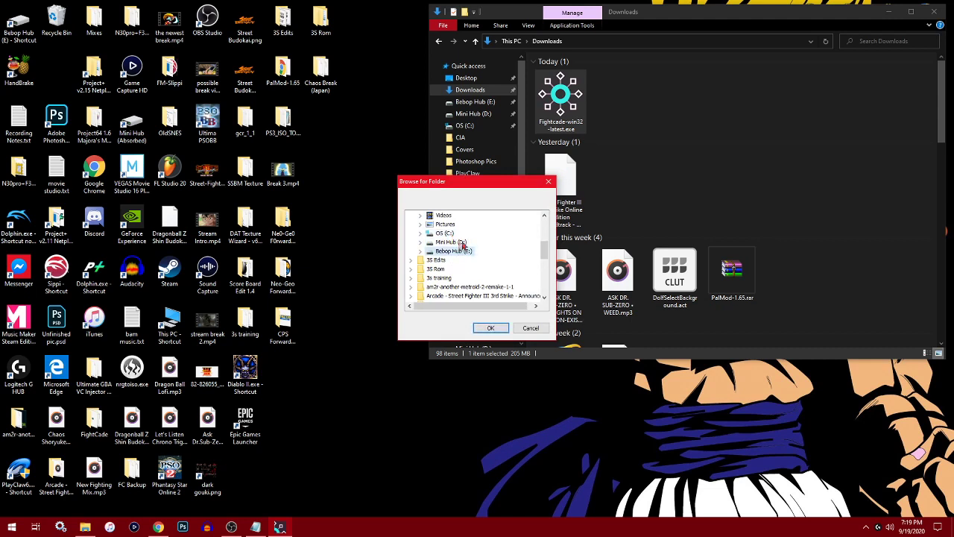
click(518, 331)
click(472, 260)
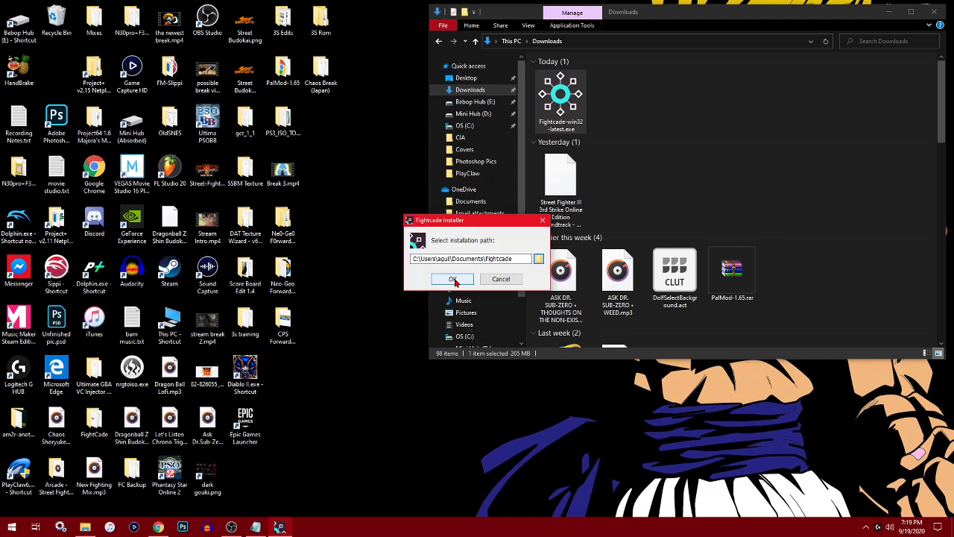
Install Fightcade to the default folder in Documents and complete the DirectX setup, accepting its license agreement
click(454, 280)
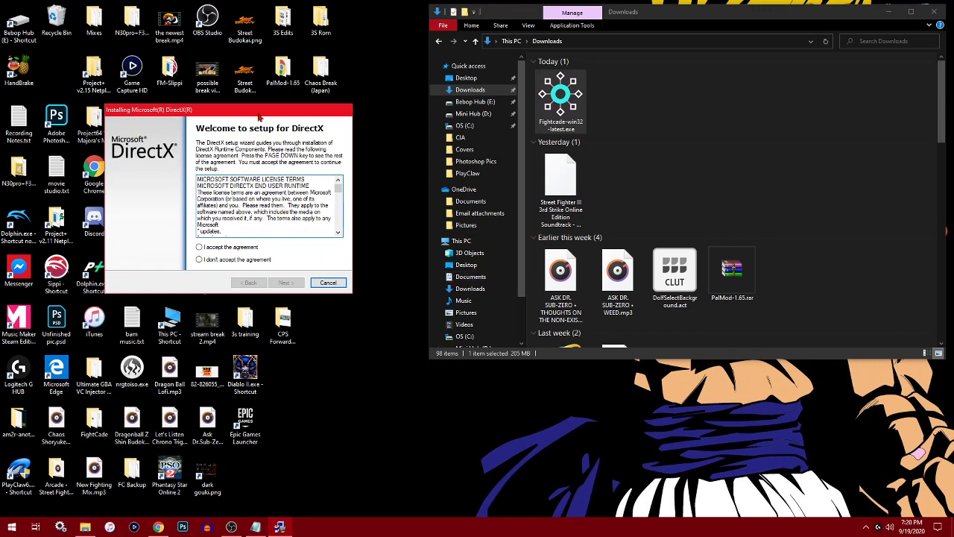
drag(204, 115, 170, 111)
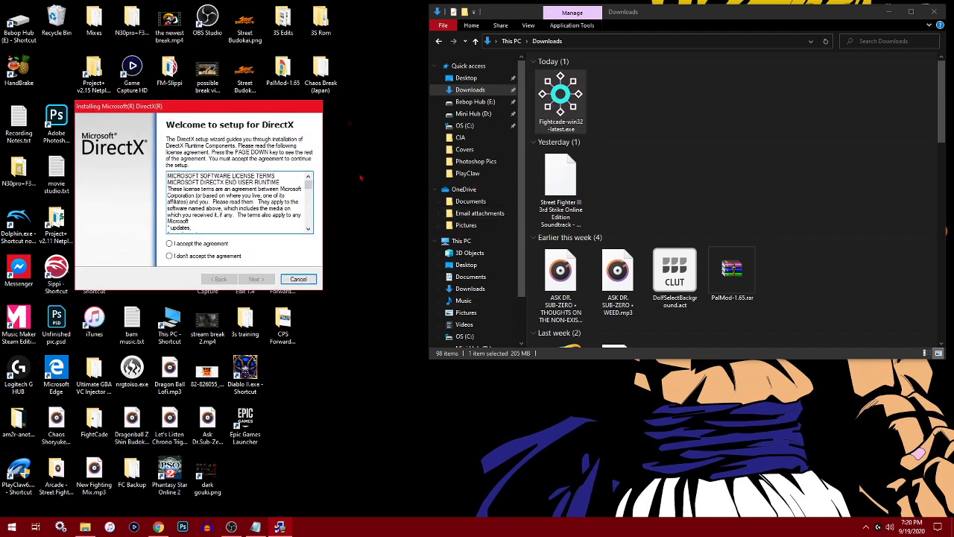
click(176, 244)
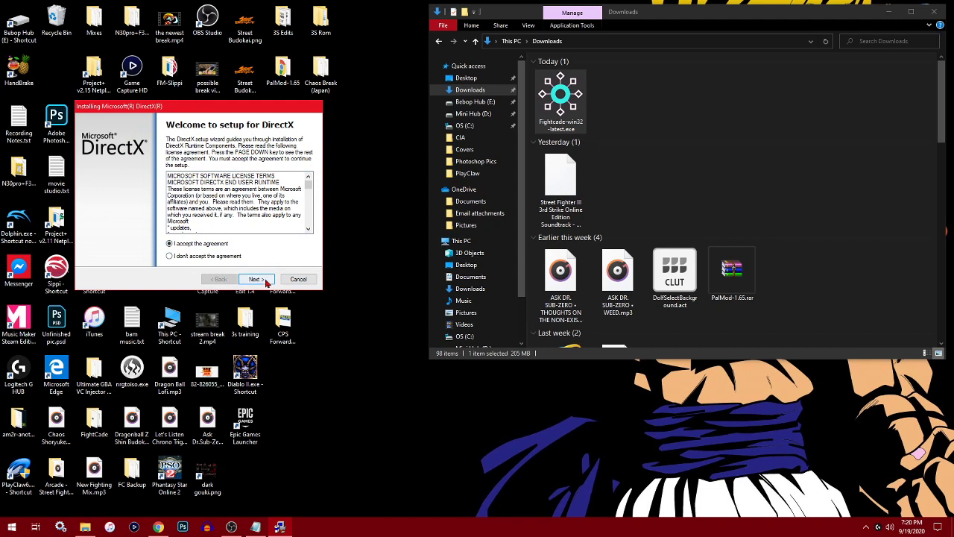
click(256, 279)
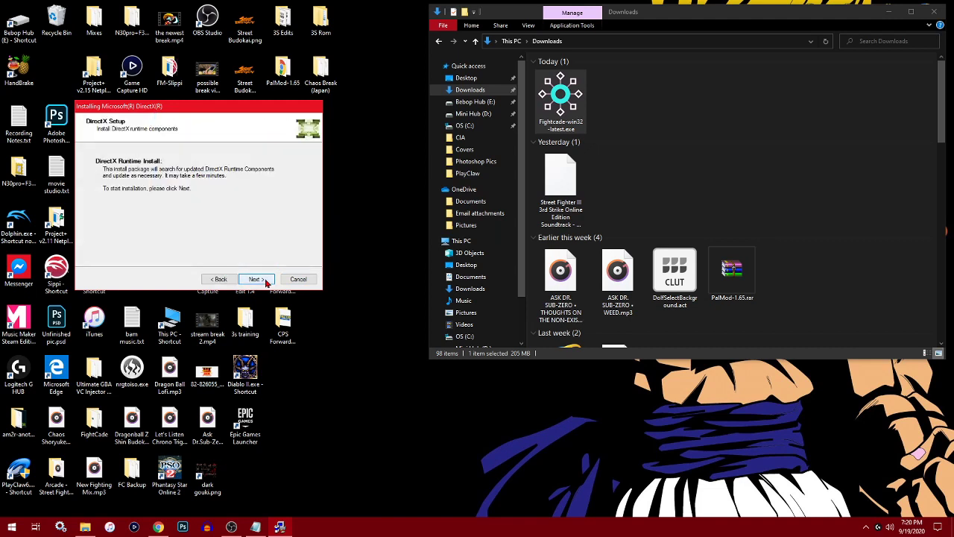
click(256, 279)
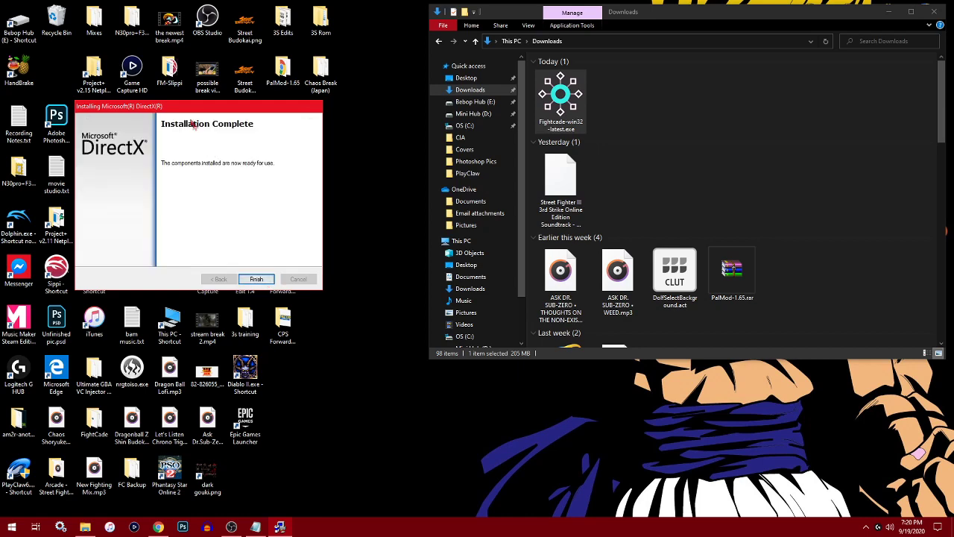
drag(187, 111, 245, 35)
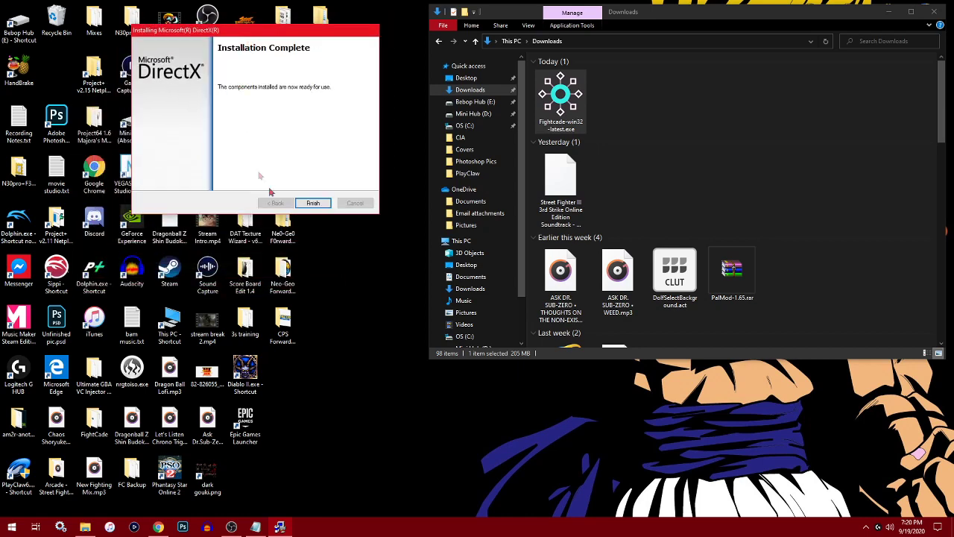
click(308, 206)
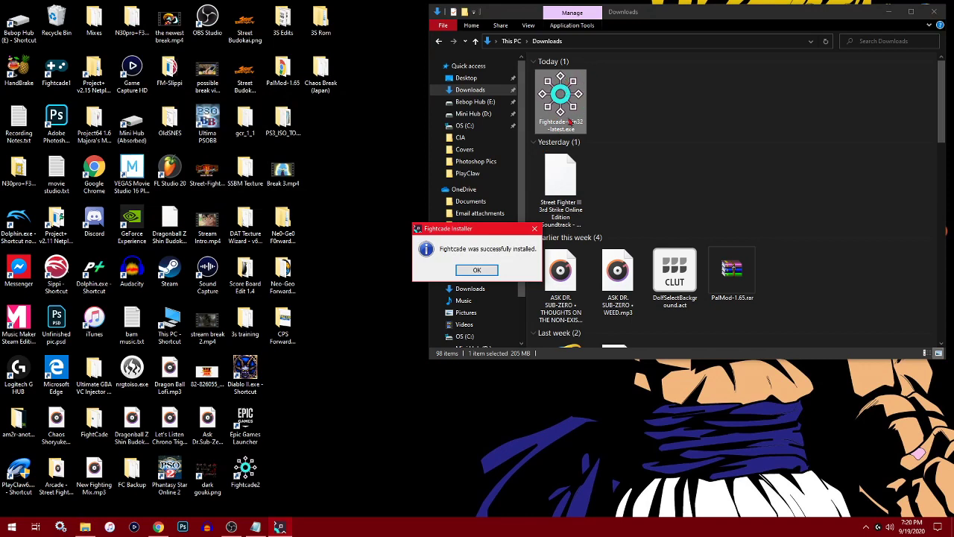
click(477, 270)
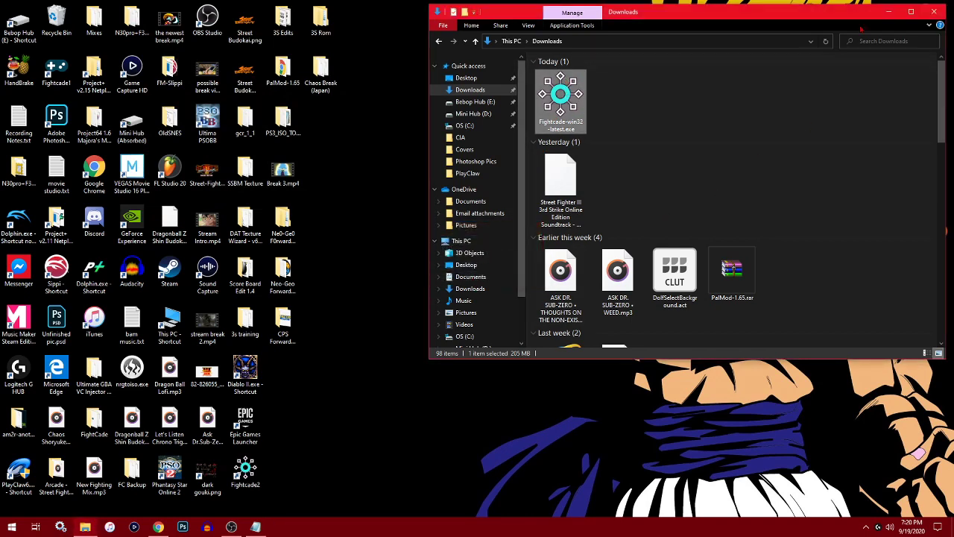
Minimize the Downloads window and move the Fightcade2 desktop shortcut beside the Mortal Shell shortcut
click(888, 12)
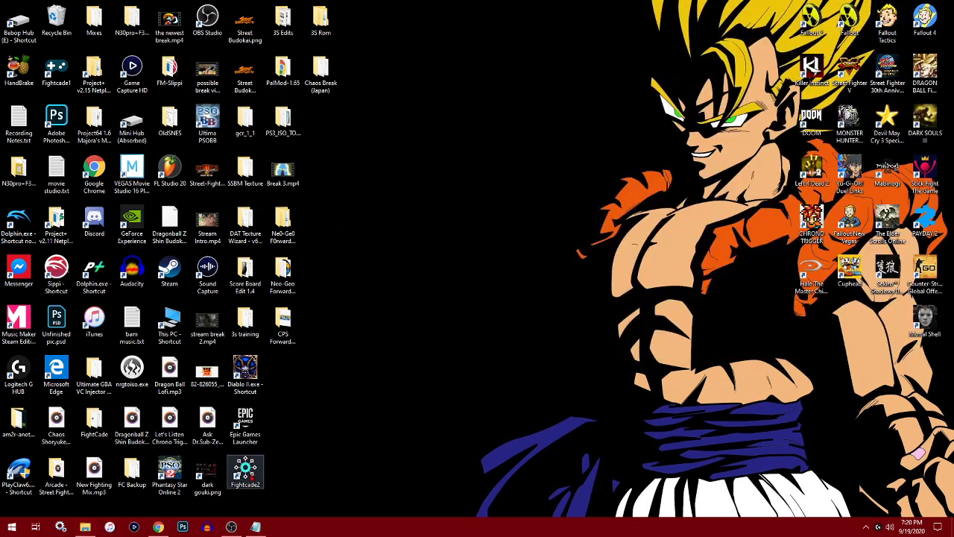
drag(252, 472, 885, 327)
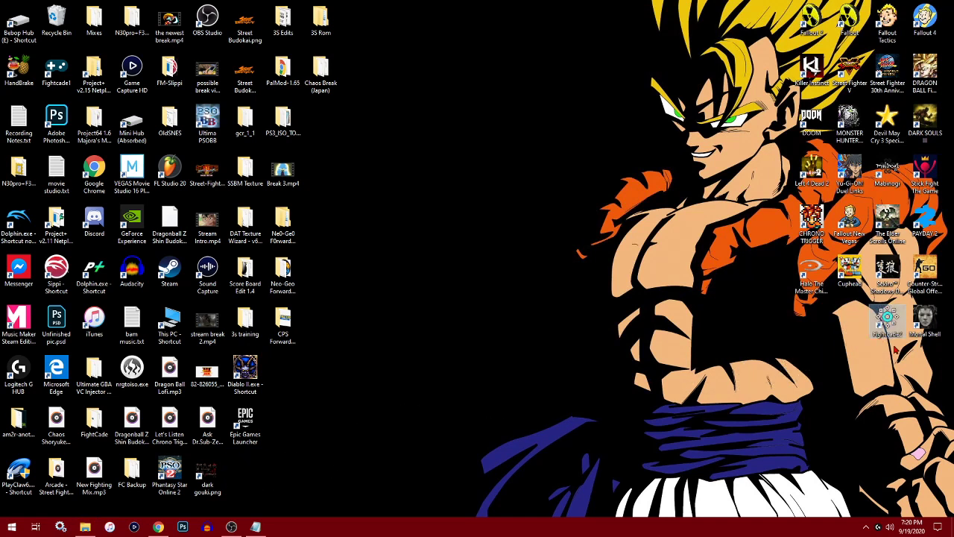
click(64, 89)
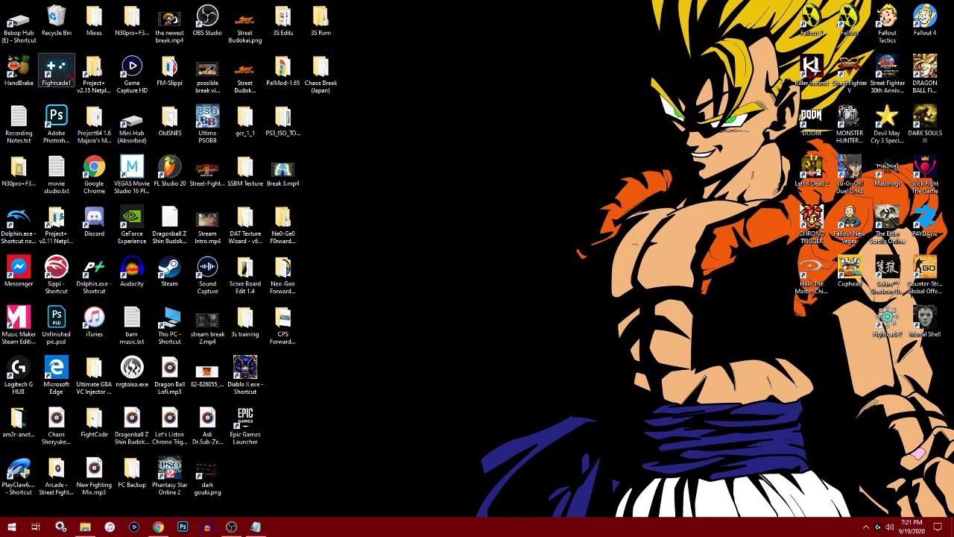
click(394, 127)
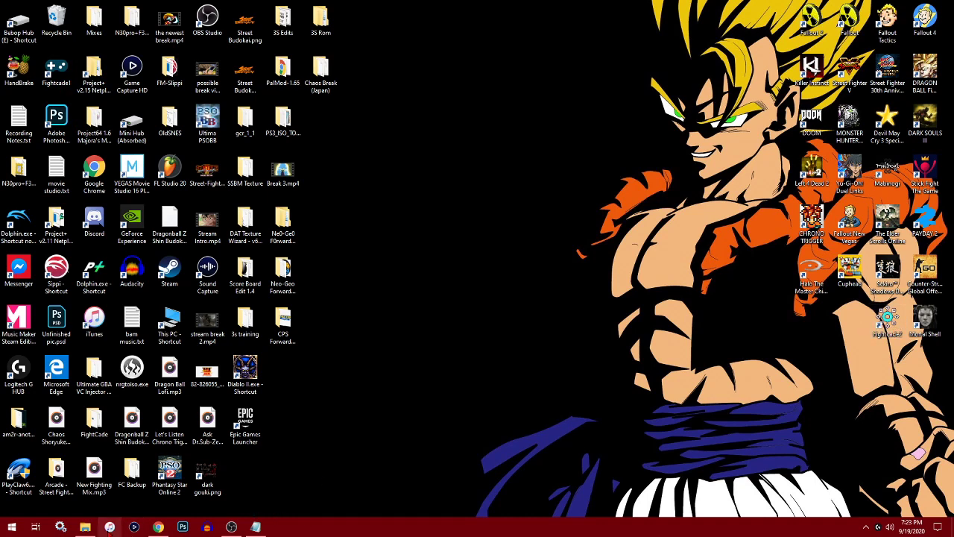
click(85, 527)
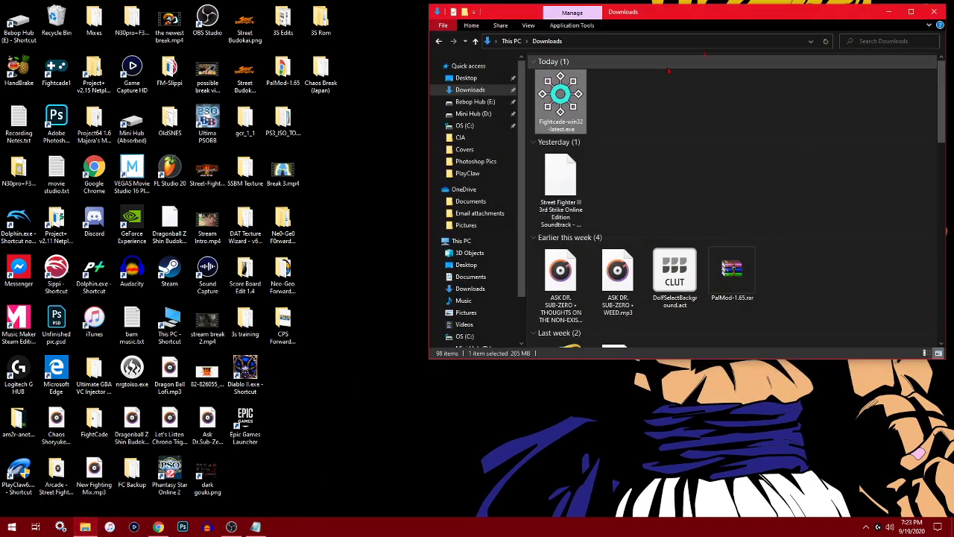
click(888, 12)
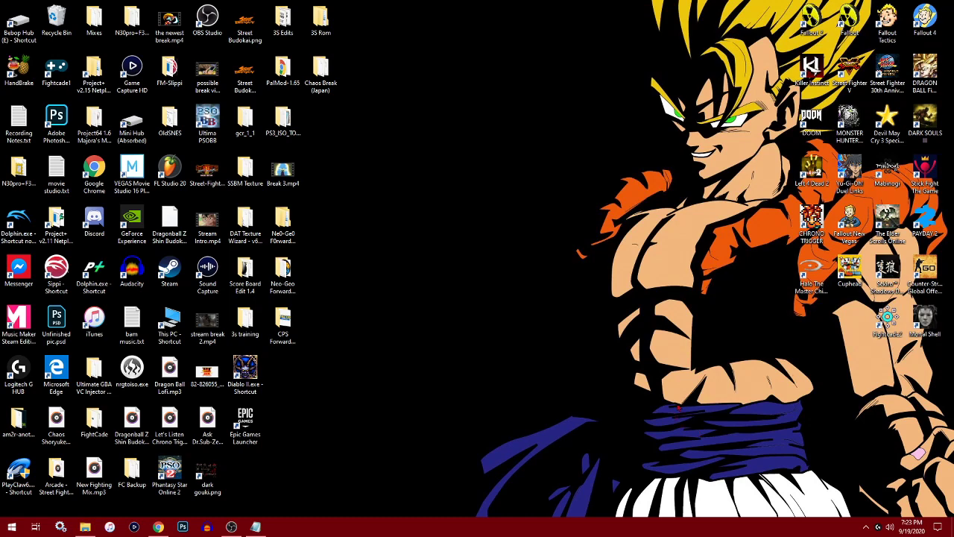
Download rompack.zip from the Registration & Download section of the Fightcade Neo (FCN) Primer document in Chrome
click(158, 528)
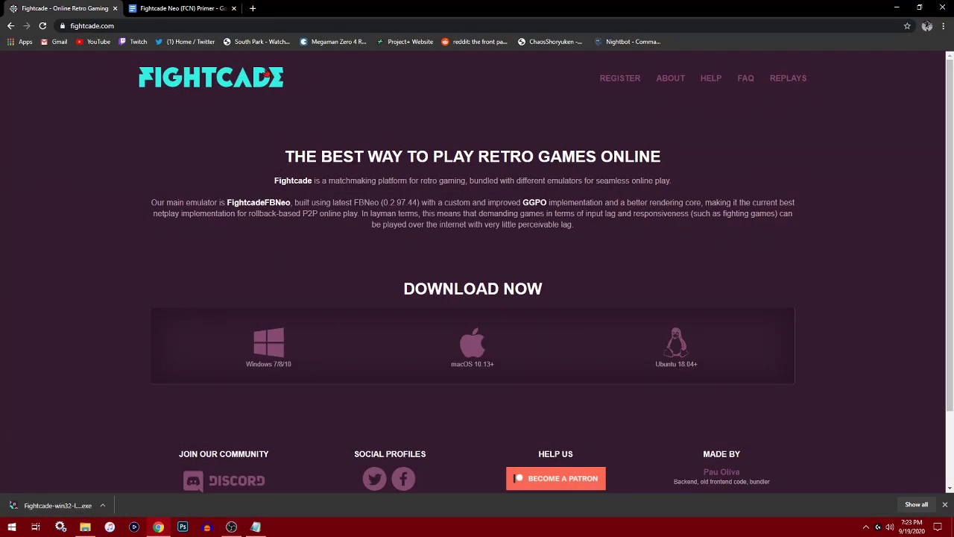
click(177, 9)
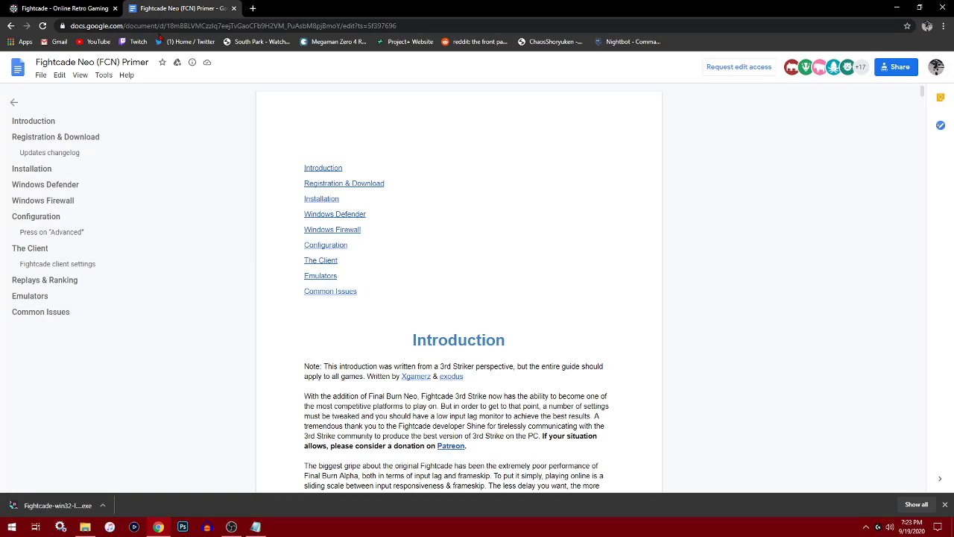
scroll(639, 219, down, 5)
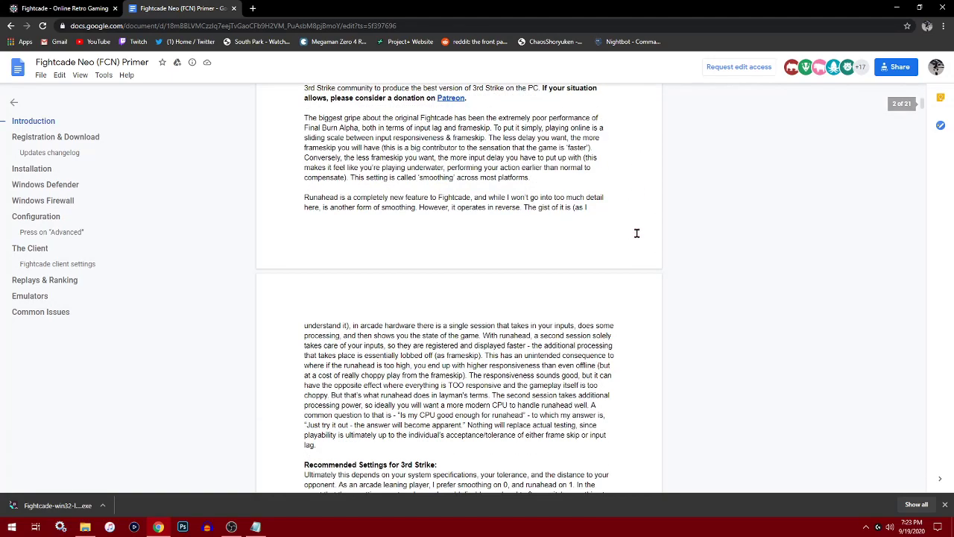
scroll(637, 233, down, 8)
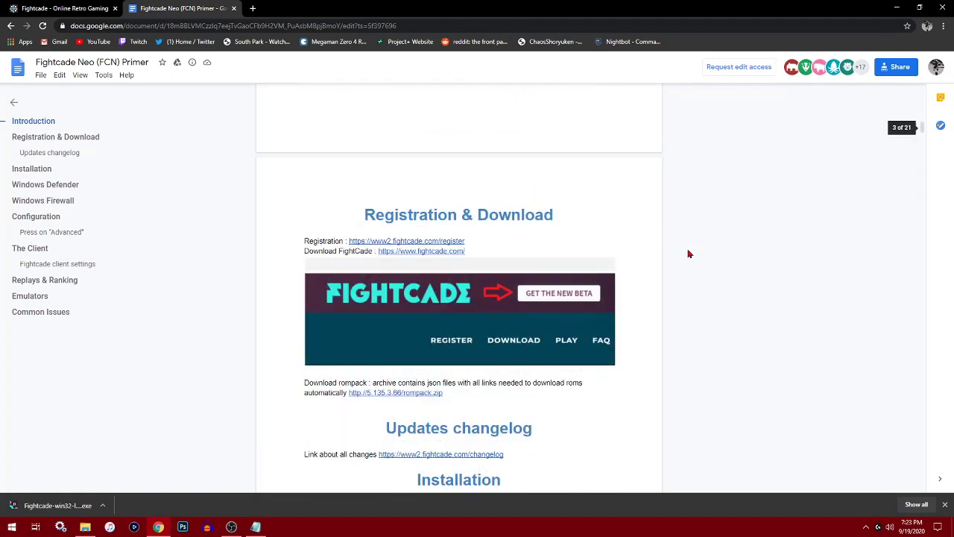
scroll(688, 254, down, 1)
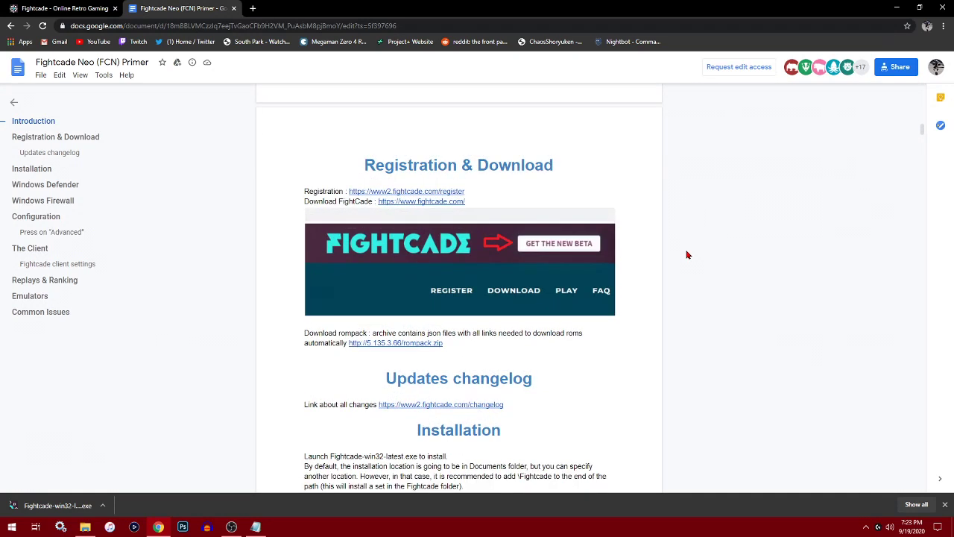
click(410, 344)
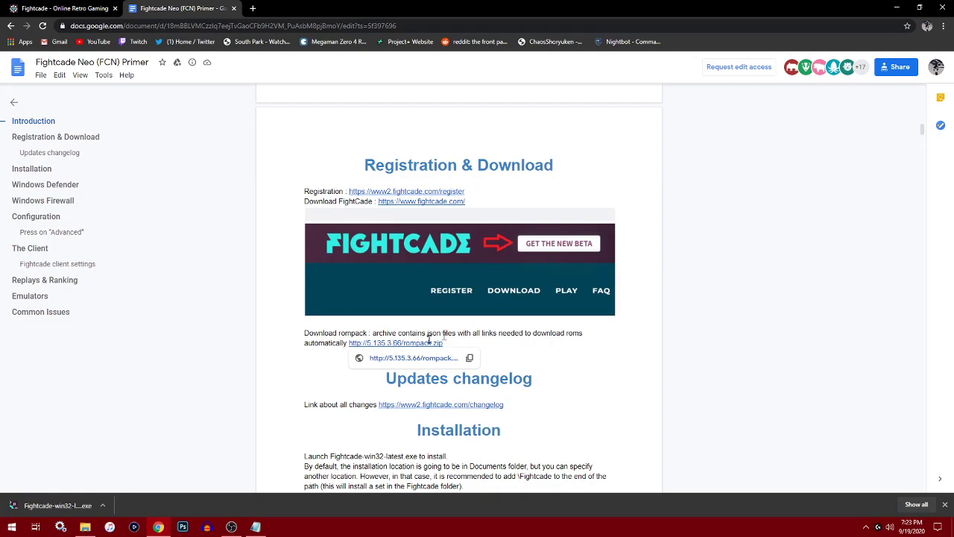
scroll(515, 316, up, 4)
scroll(516, 316, down, 2)
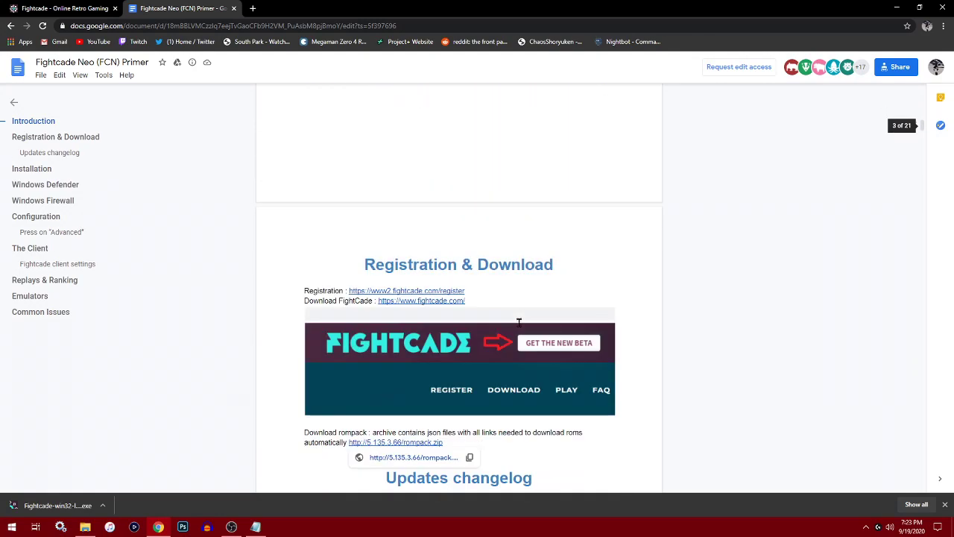
scroll(524, 265, down, 4)
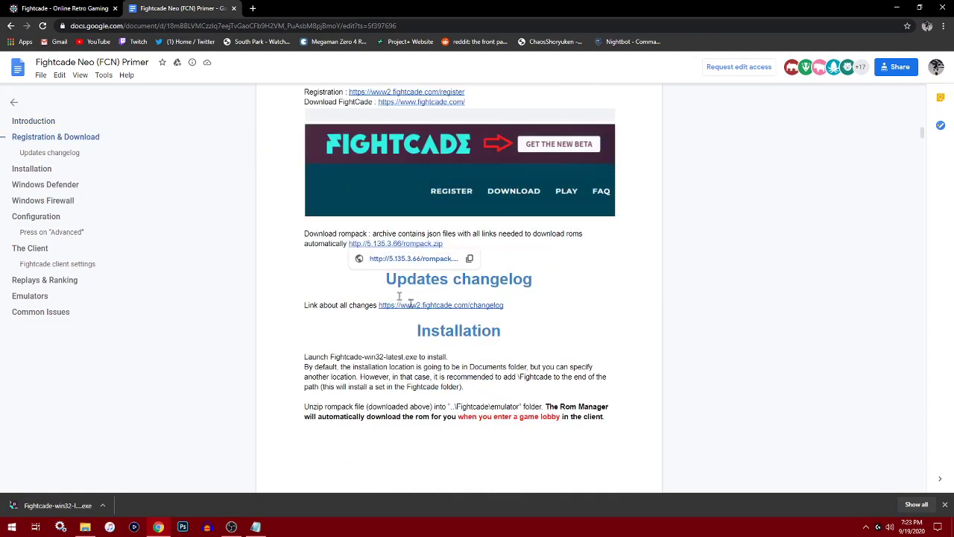
click(415, 259)
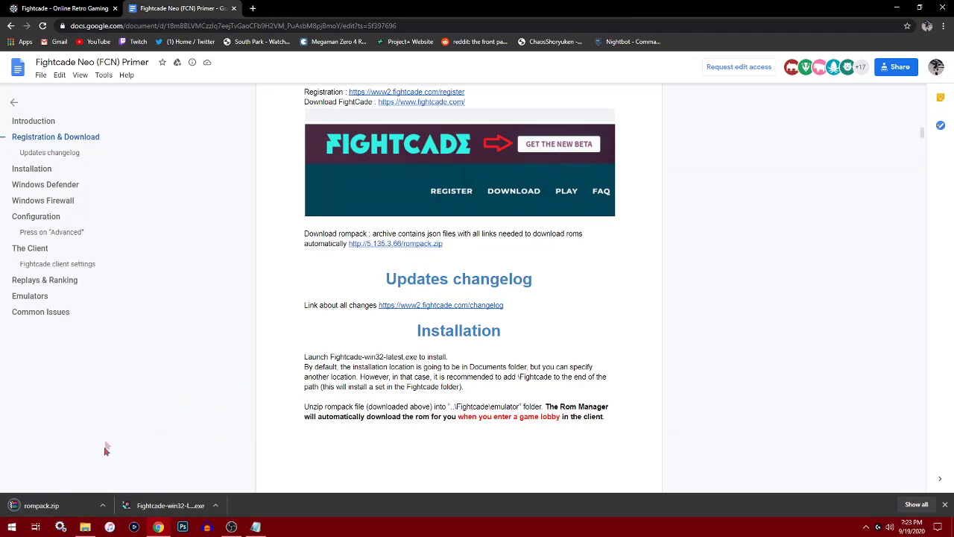
Show rompack.zip in the Downloads folder and extract it into its own rompack folder
click(102, 506)
click(132, 473)
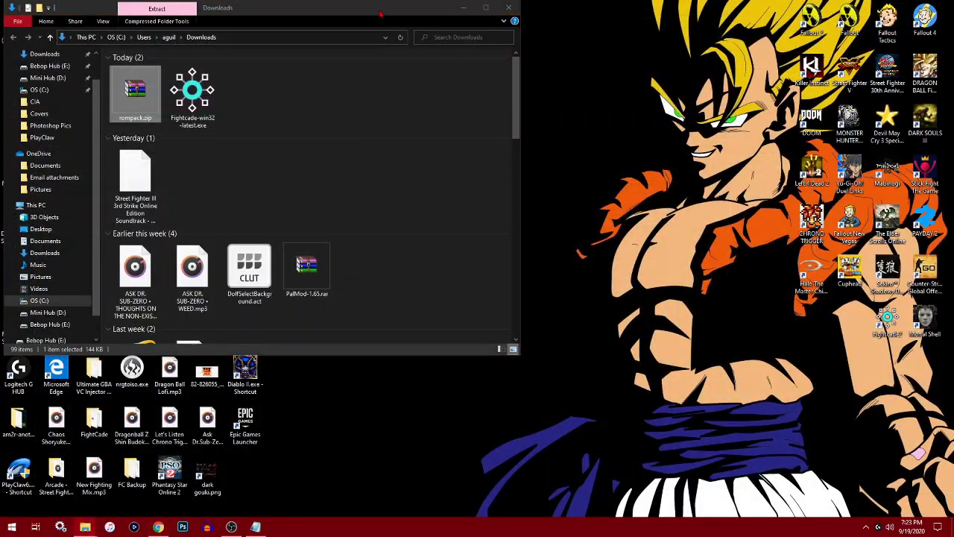
drag(381, 14, 799, 14)
right_click(547, 101)
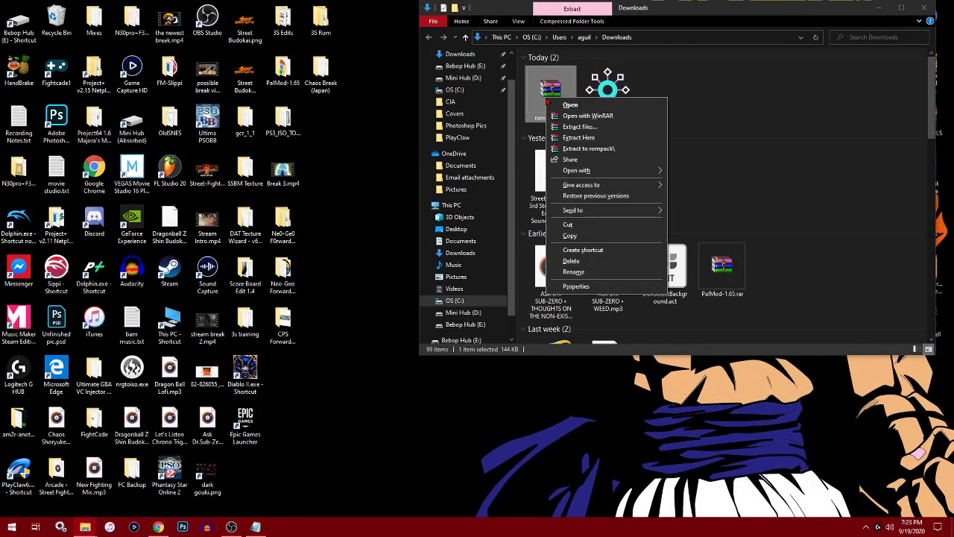
click(607, 150)
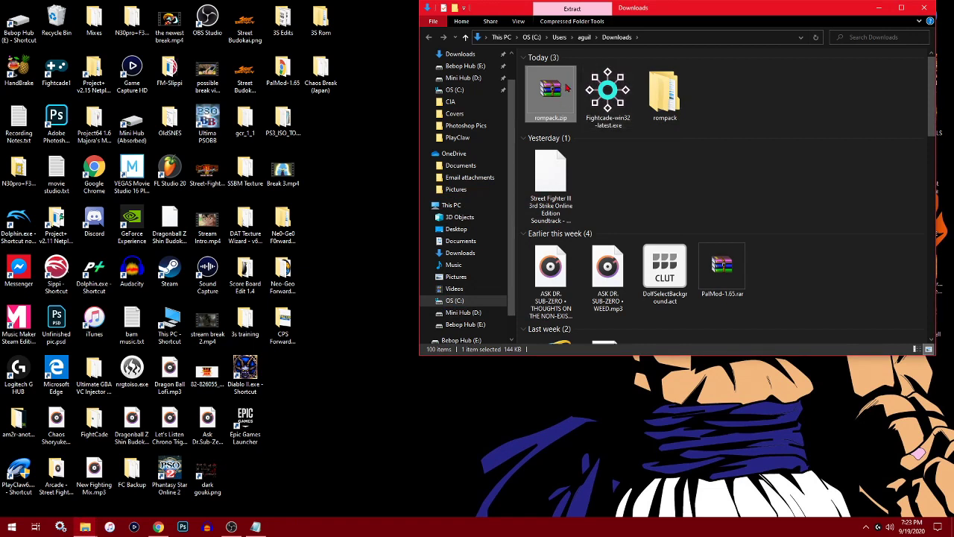
Cut all the JSON files from the fc2json folder inside the extracted rompack folder and minimize that window
double_click(670, 95)
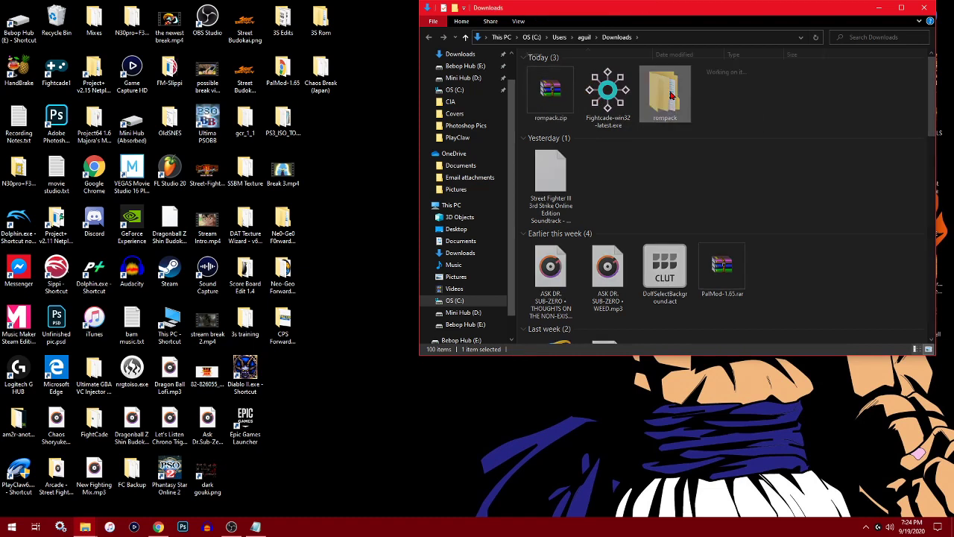
click(581, 72)
double_click(580, 72)
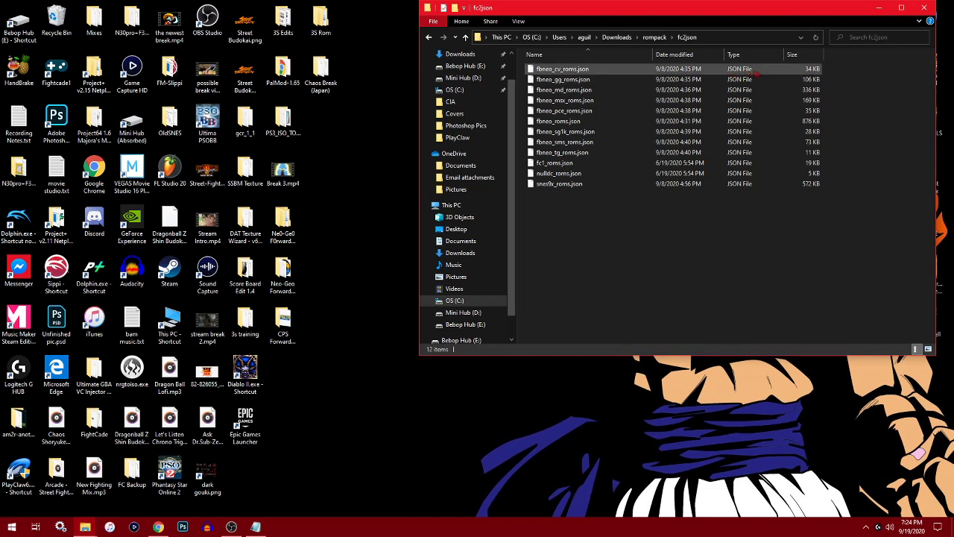
drag(792, 235, 723, 75)
right_click(722, 88)
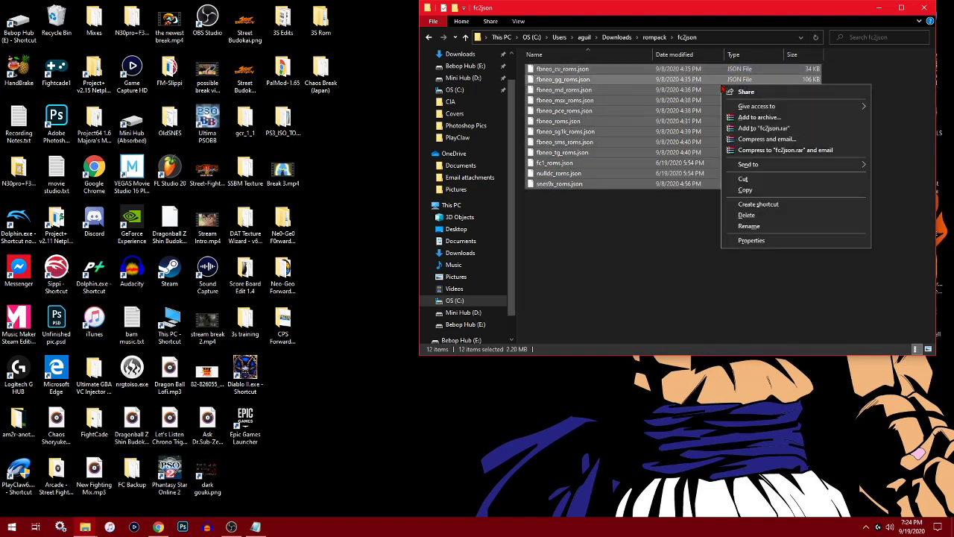
click(744, 179)
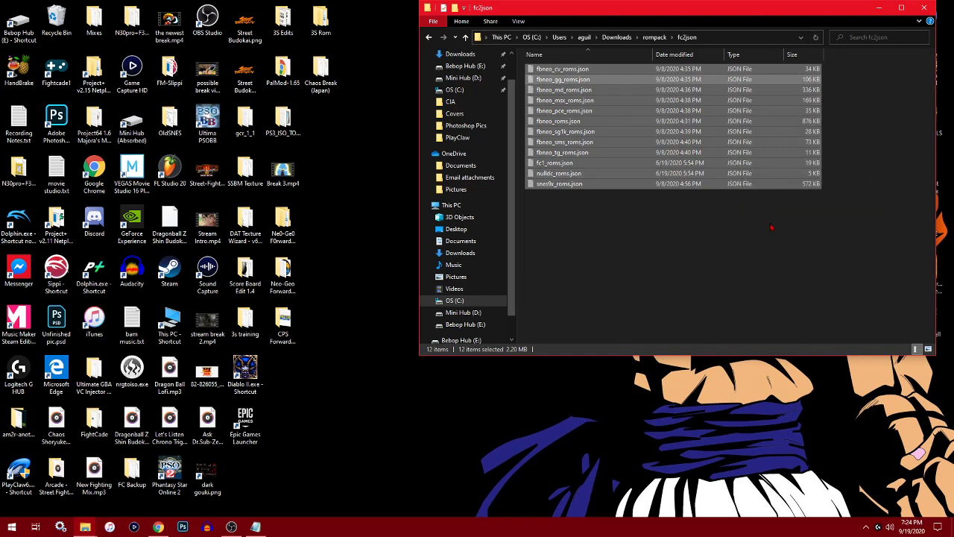
click(880, 9)
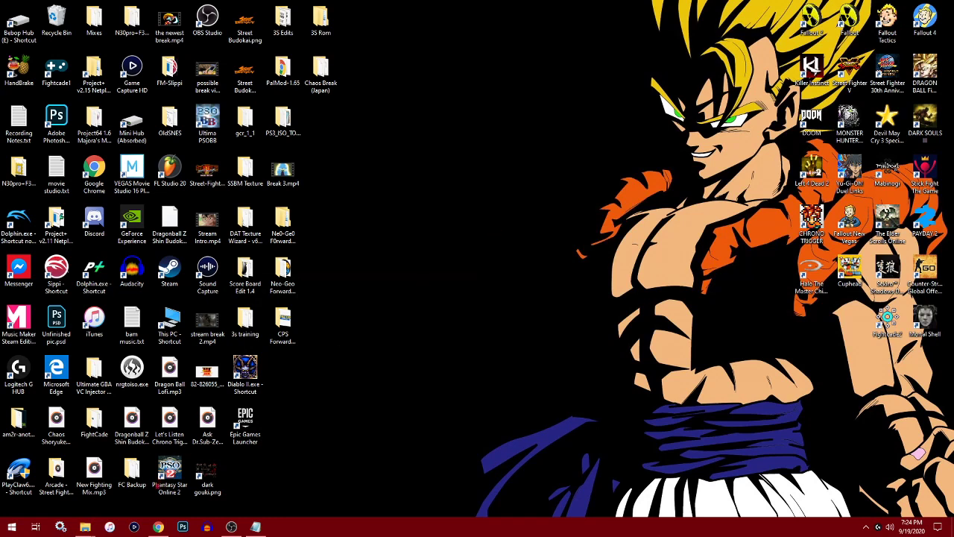
Open the Fightcade installation's emulator folder inside the user's Documents on the C: drive
mouse_move(85, 527)
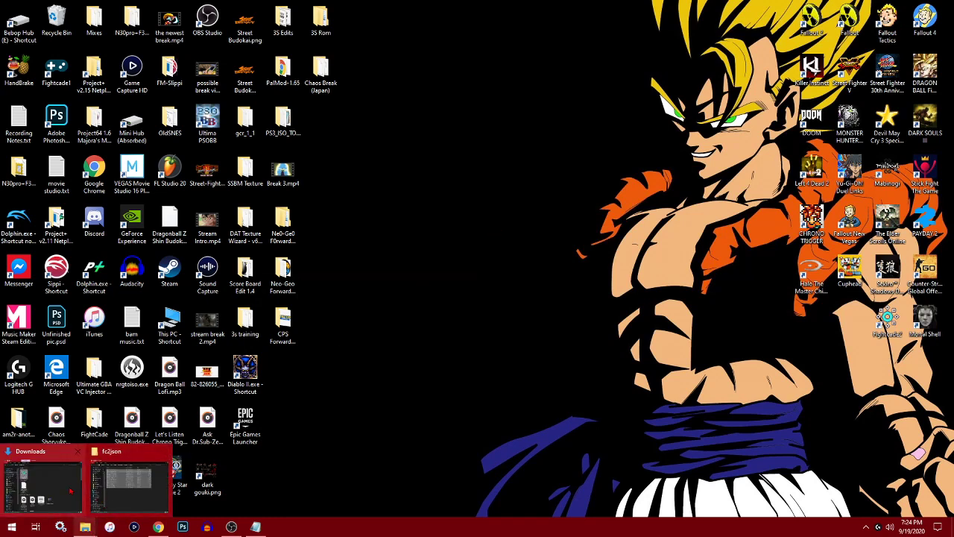
click(44, 485)
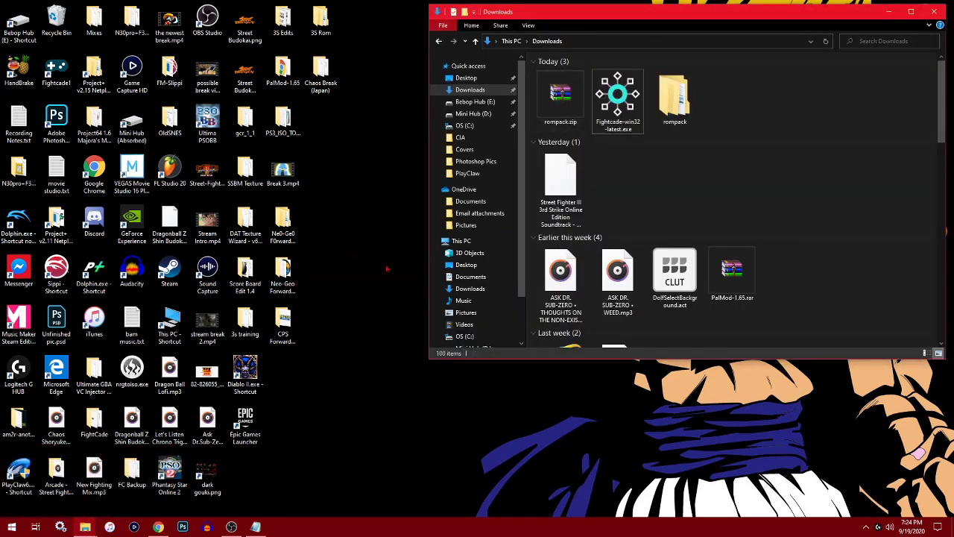
click(465, 125)
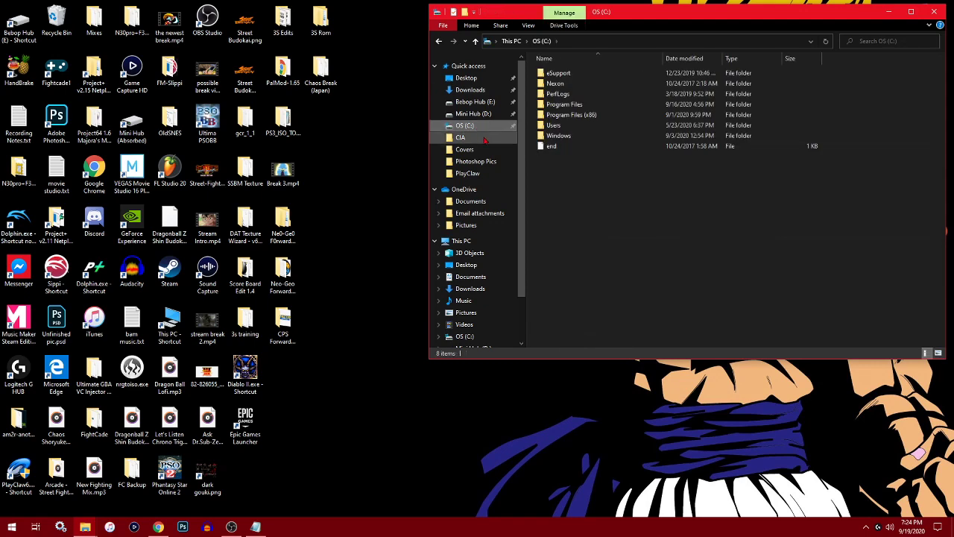
double_click(559, 125)
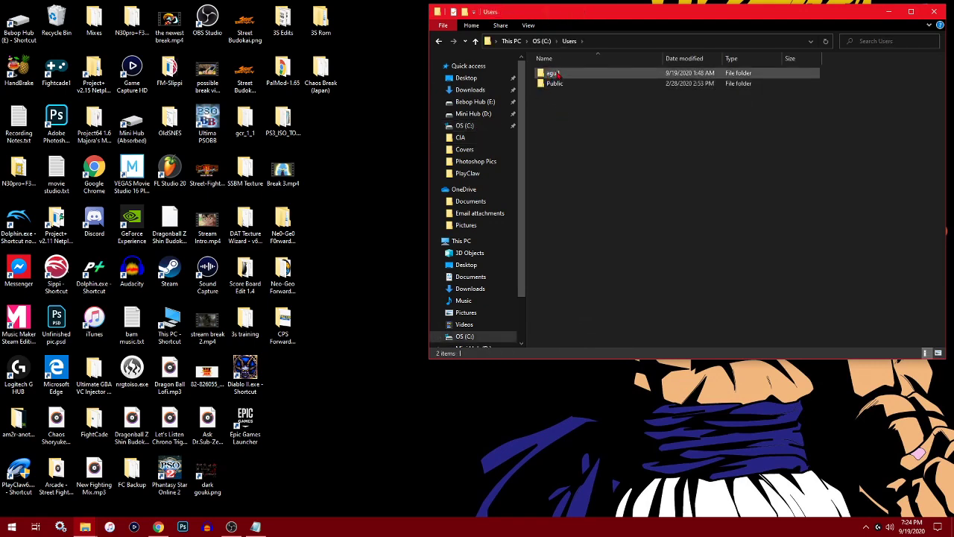
double_click(556, 74)
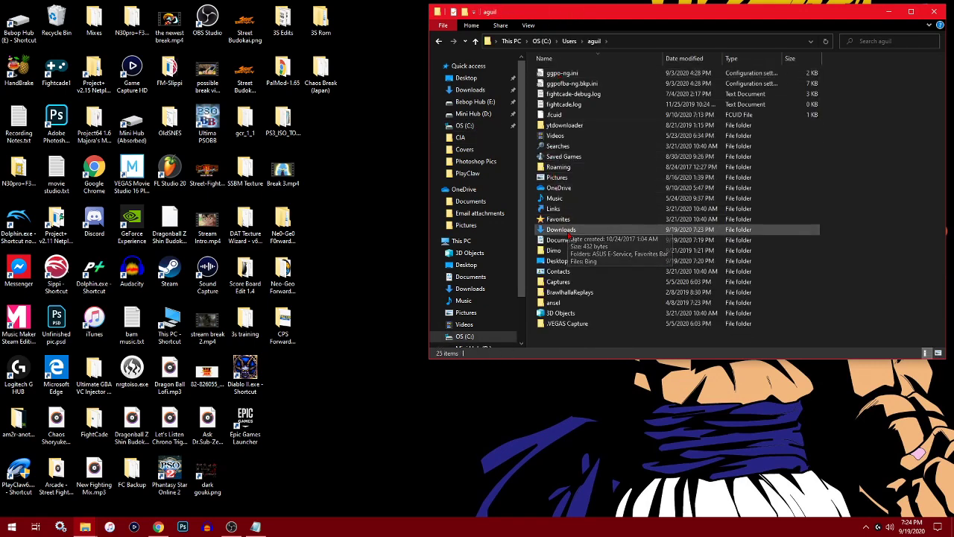
click(568, 241)
double_click(569, 241)
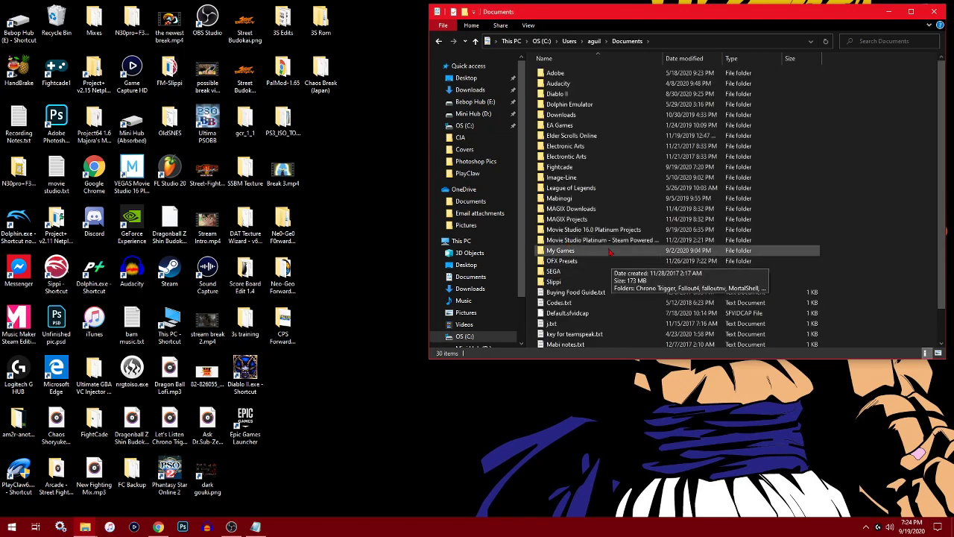
click(552, 169)
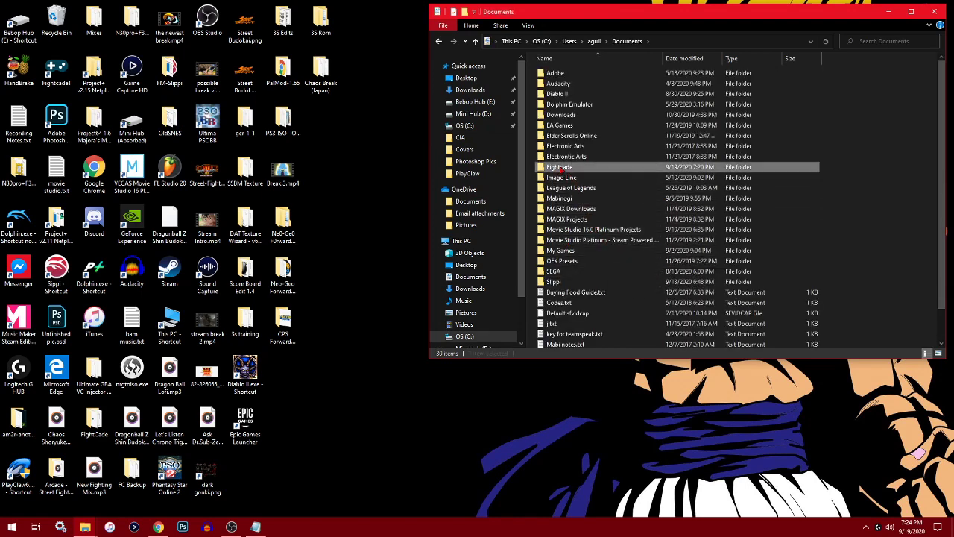
double_click(561, 170)
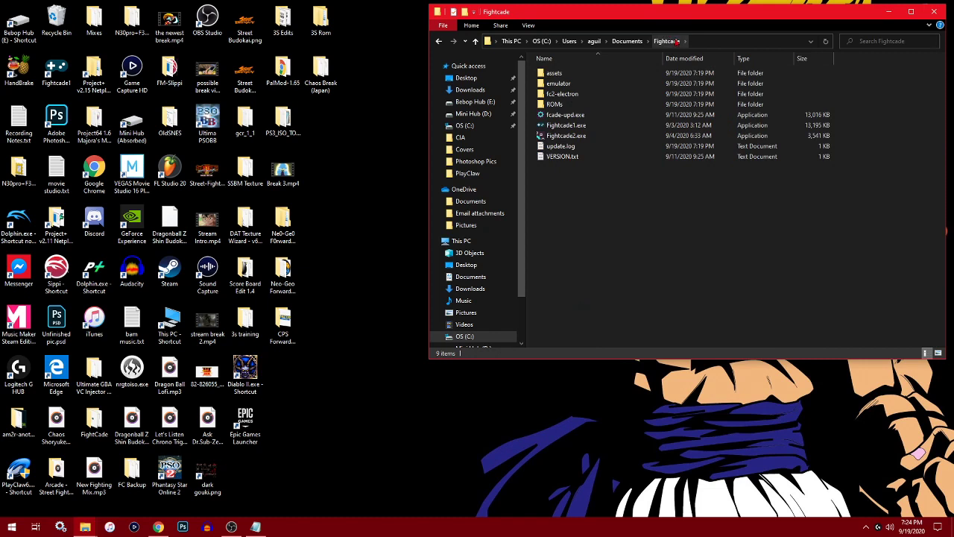
double_click(561, 83)
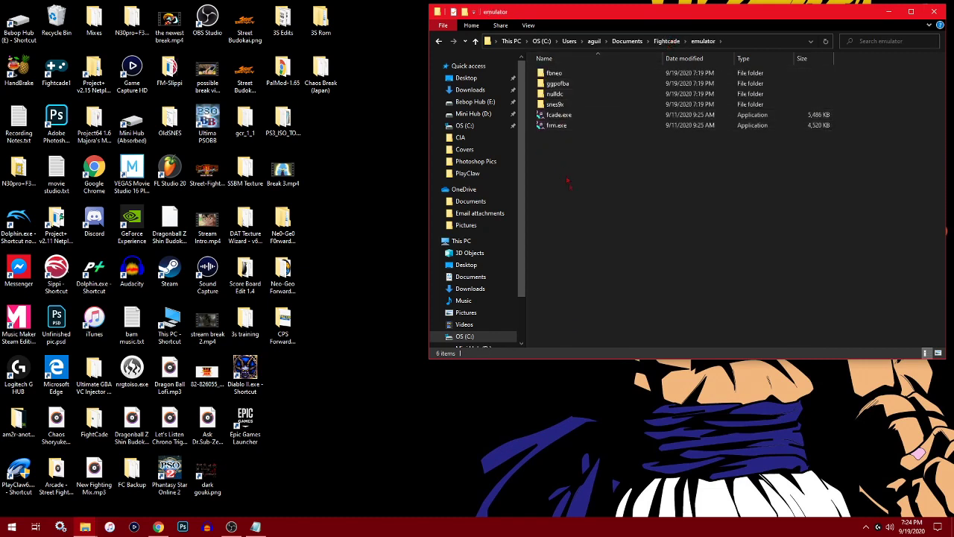
Paste the cut JSON files into the emulator folder and close its window
right_click(626, 208)
click(641, 274)
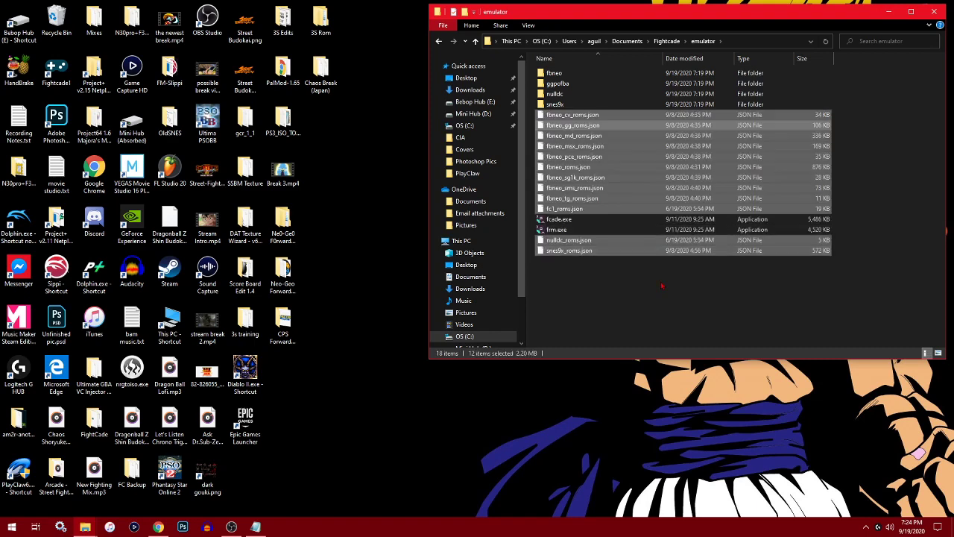
click(645, 264)
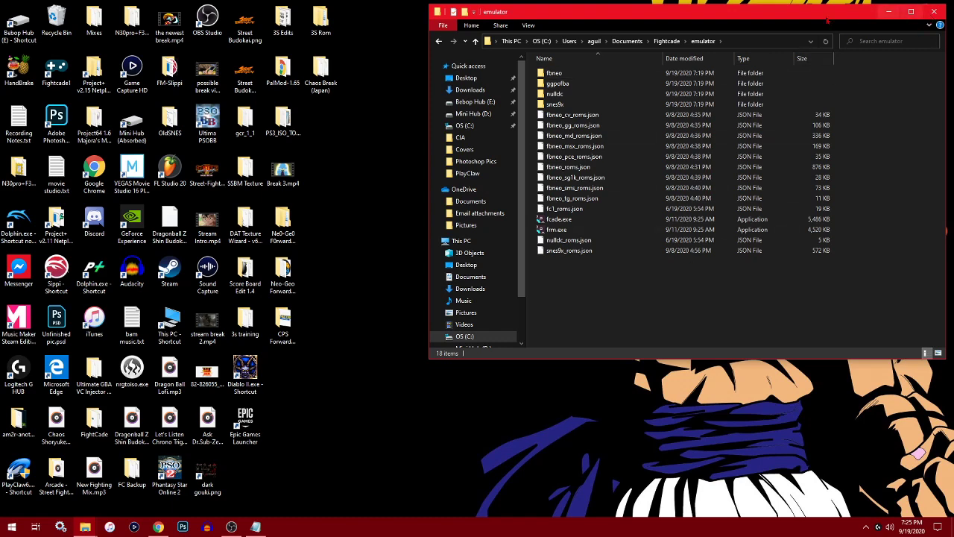
drag(884, 12, 746, 32)
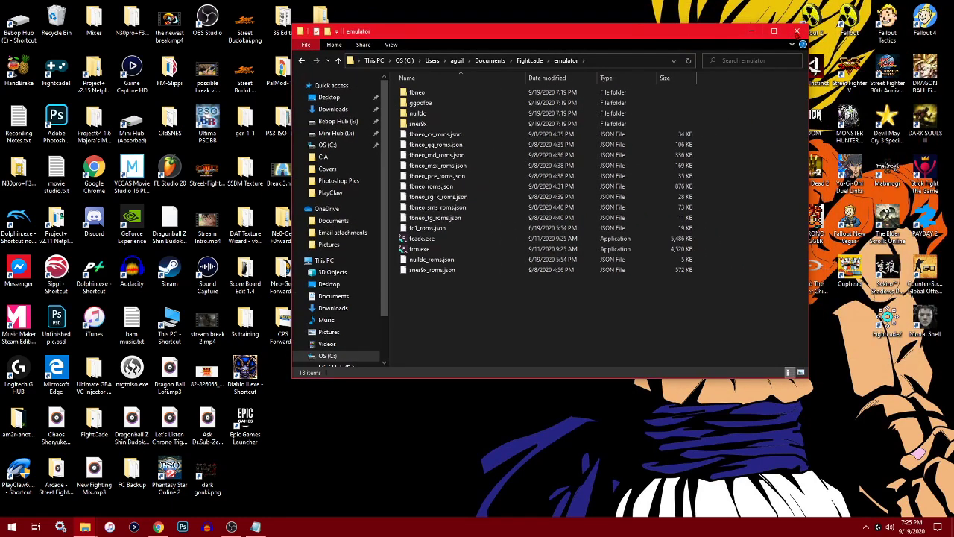
click(797, 31)
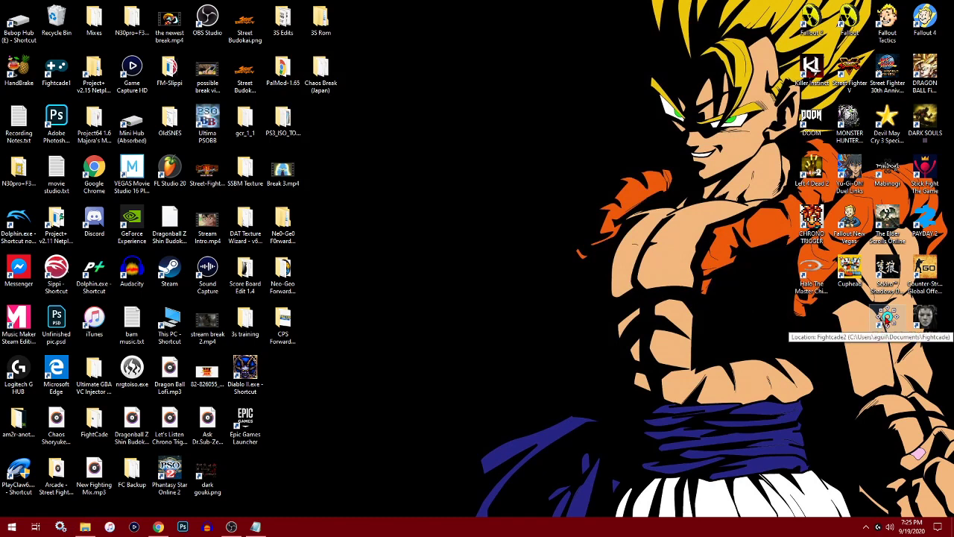
Launch Fightcade2 from the desktop, leave the Street Fighter III 3rd Strike channel and log out of the account
double_click(888, 318)
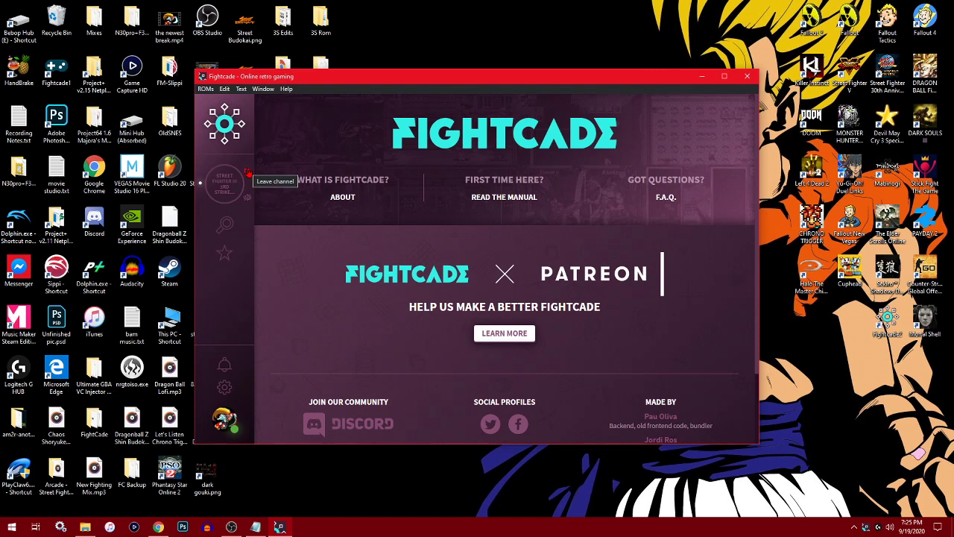
click(249, 173)
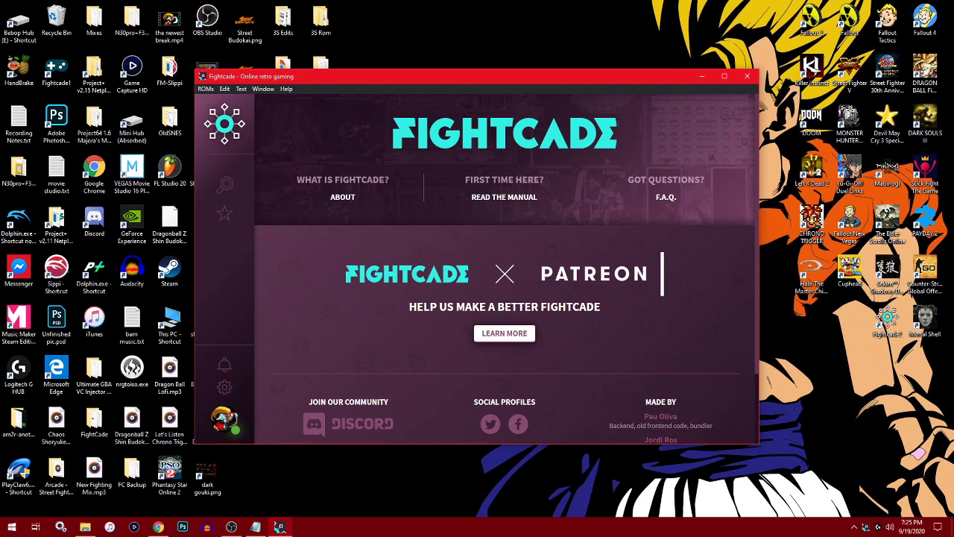
click(224, 419)
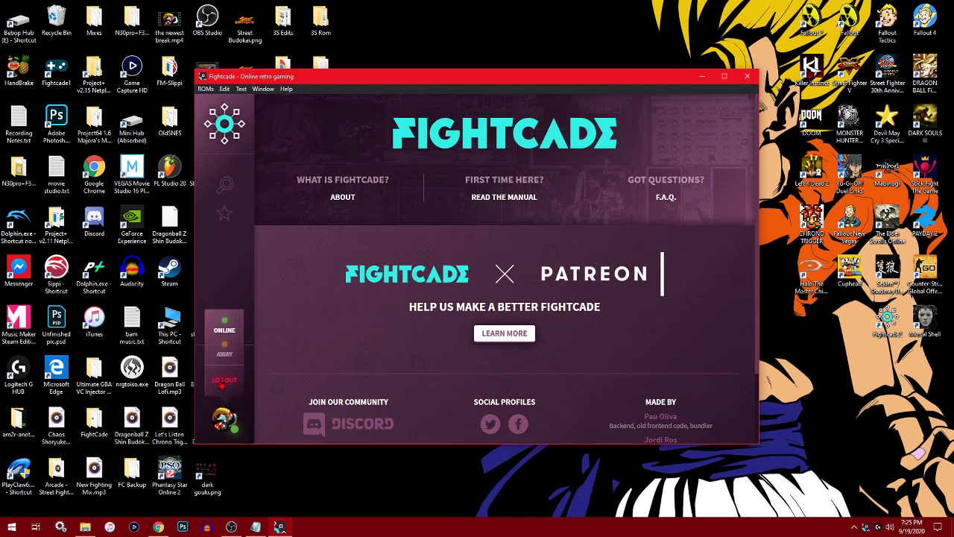
click(224, 380)
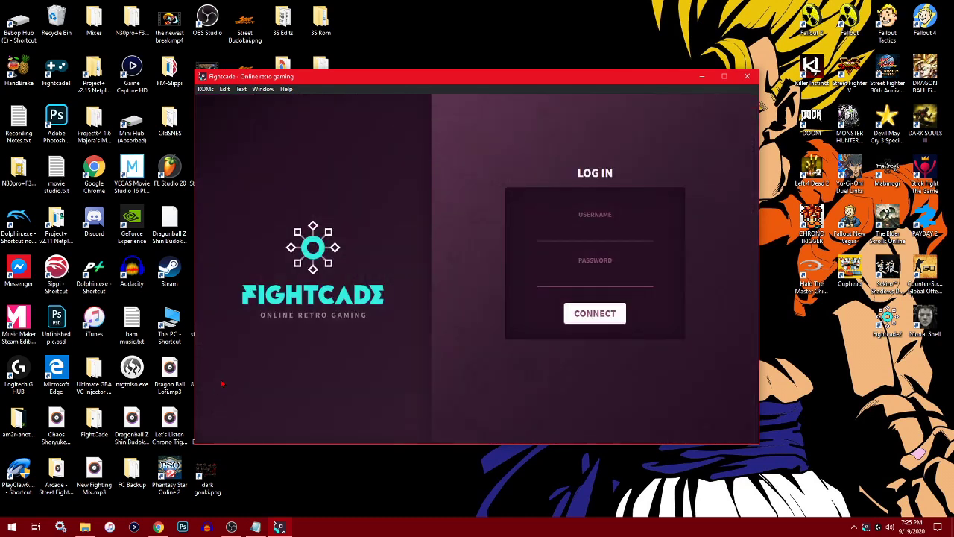
Log in to the Fightcade client by entering the account's username and password
click(596, 230)
text(ChaosShoryuke)
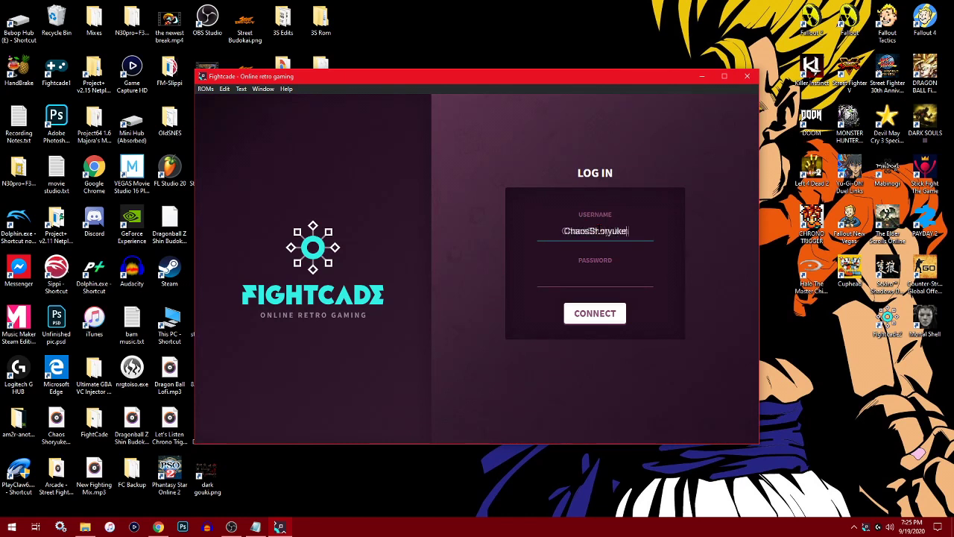
text(n)
key(Tab)
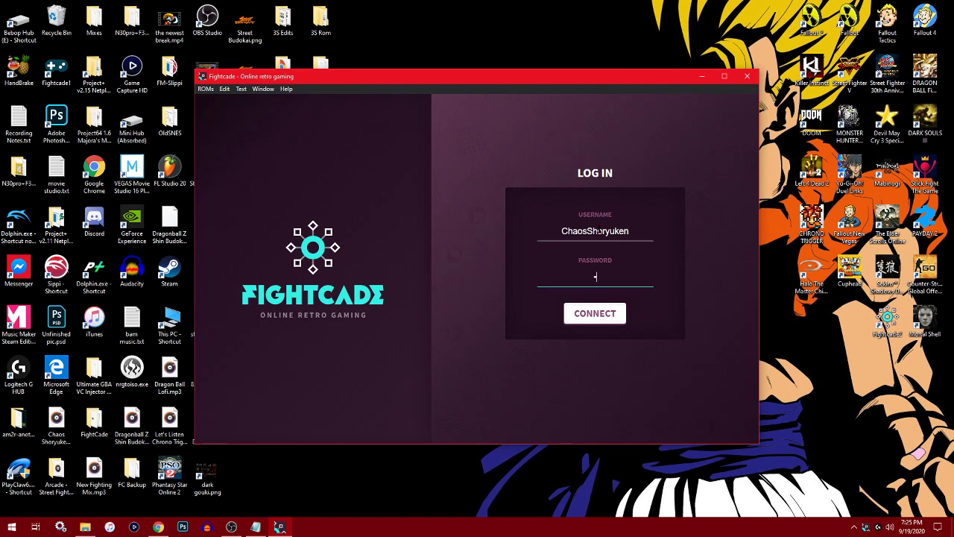
text(•••••••••)
key(Return)
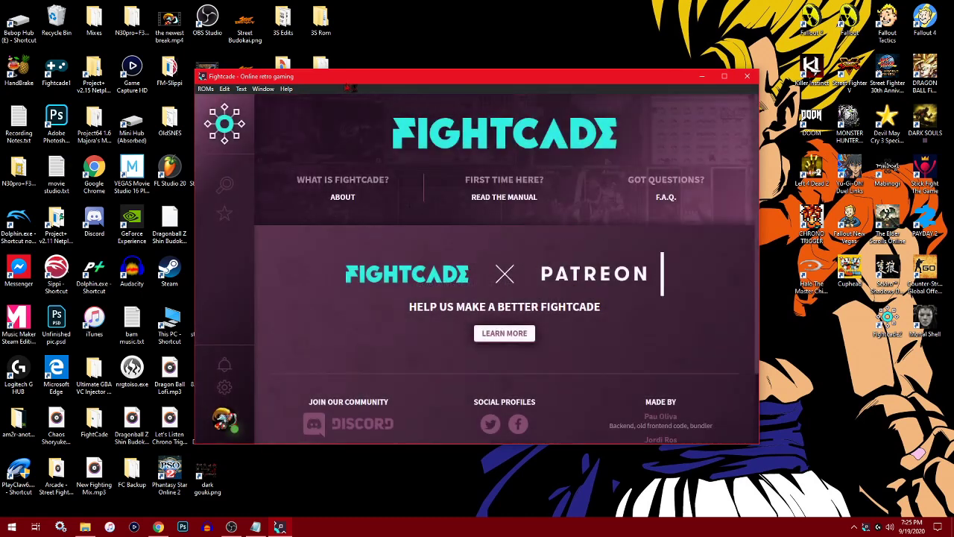
Browse the game channel search and join the Street Fighter III 3rd Strike (Japan 990512, NO CD) Arcade FC2 channel
drag(369, 80, 372, 63)
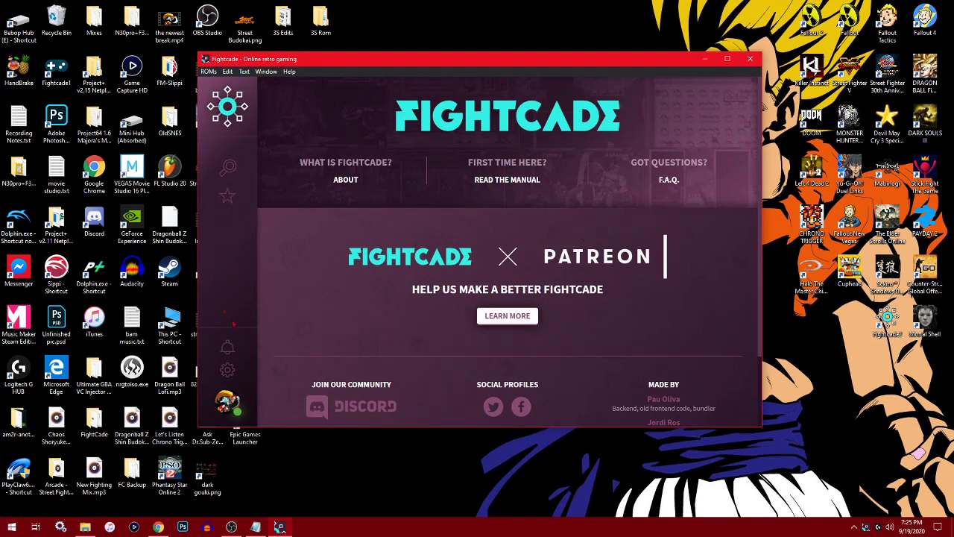
scroll(543, 162, down, 2)
scroll(349, 209, up, 2)
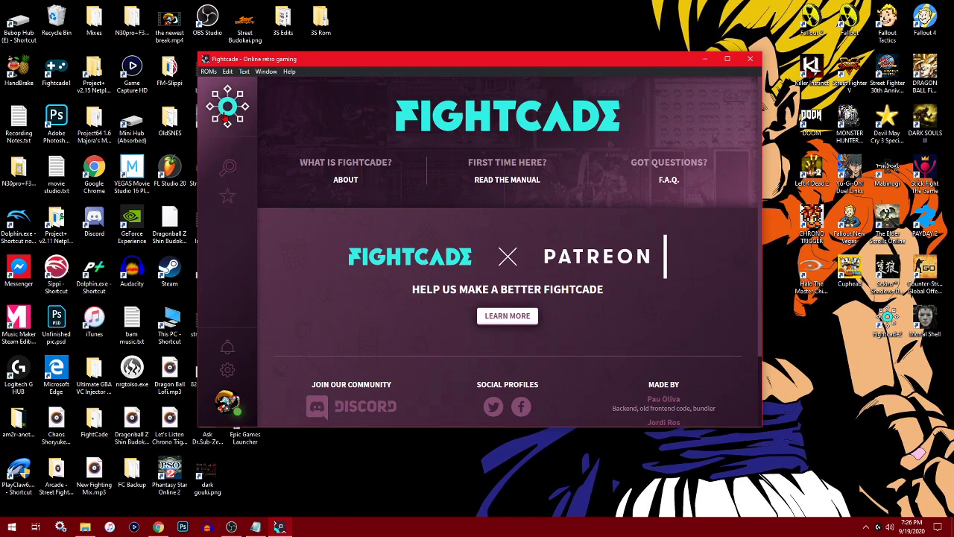
click(229, 167)
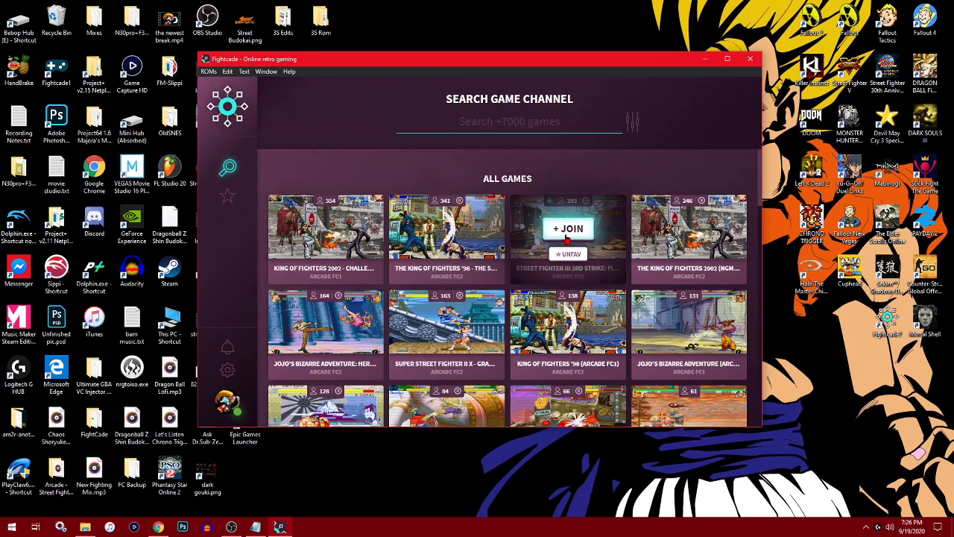
scroll(632, 252, down, 3)
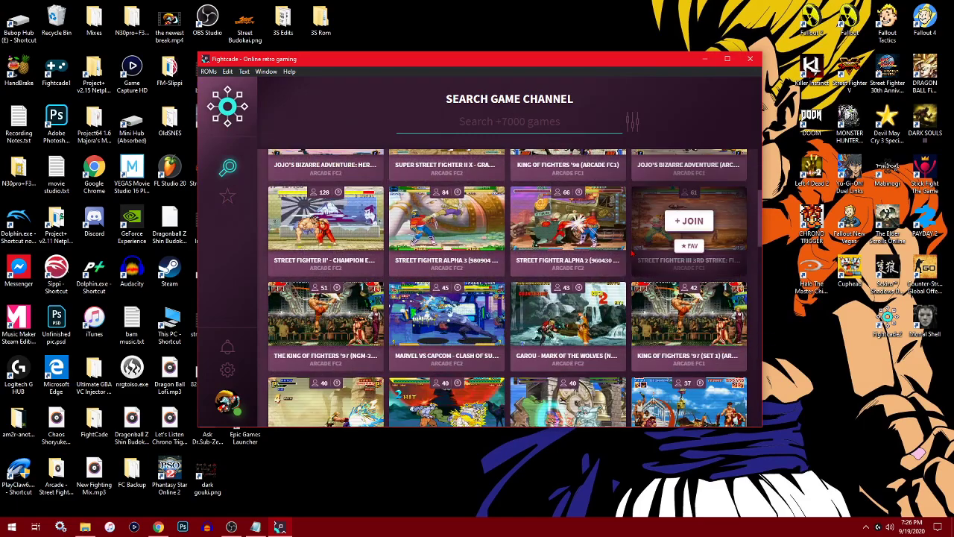
scroll(632, 254, up, 3)
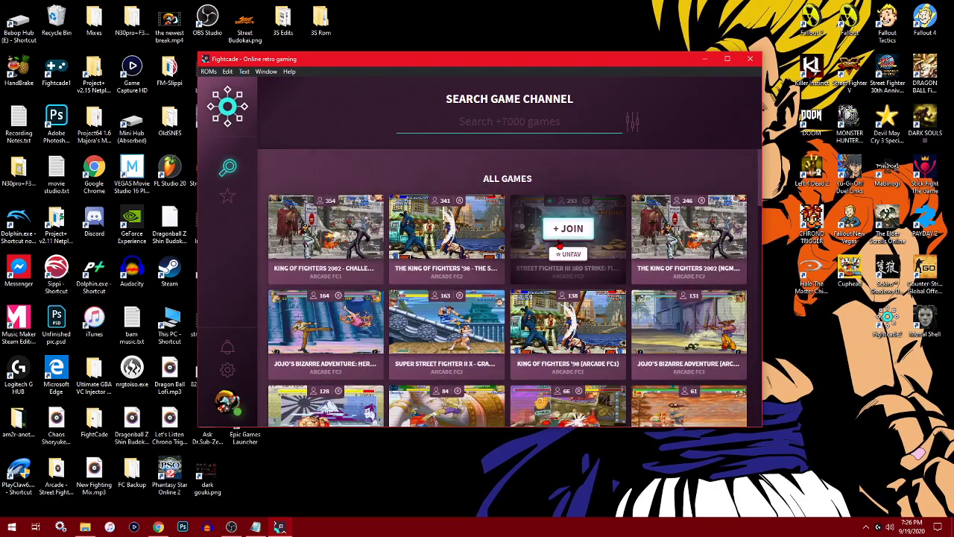
scroll(561, 249, down, 10)
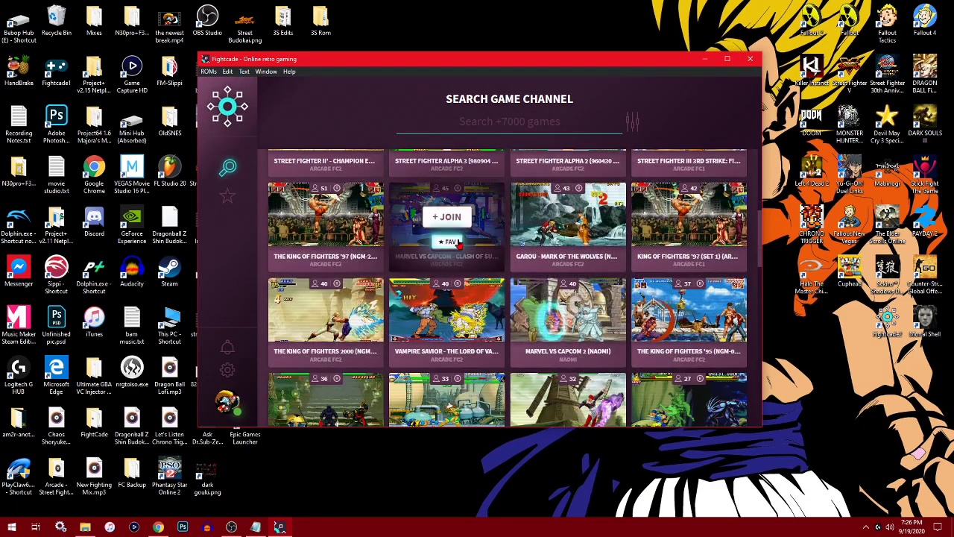
scroll(457, 241, down, 10)
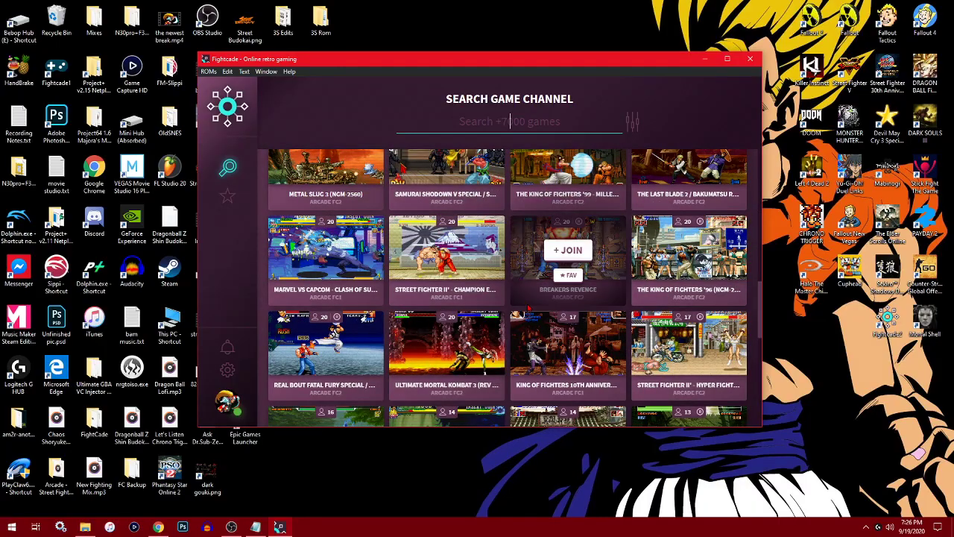
scroll(527, 308, up, 20)
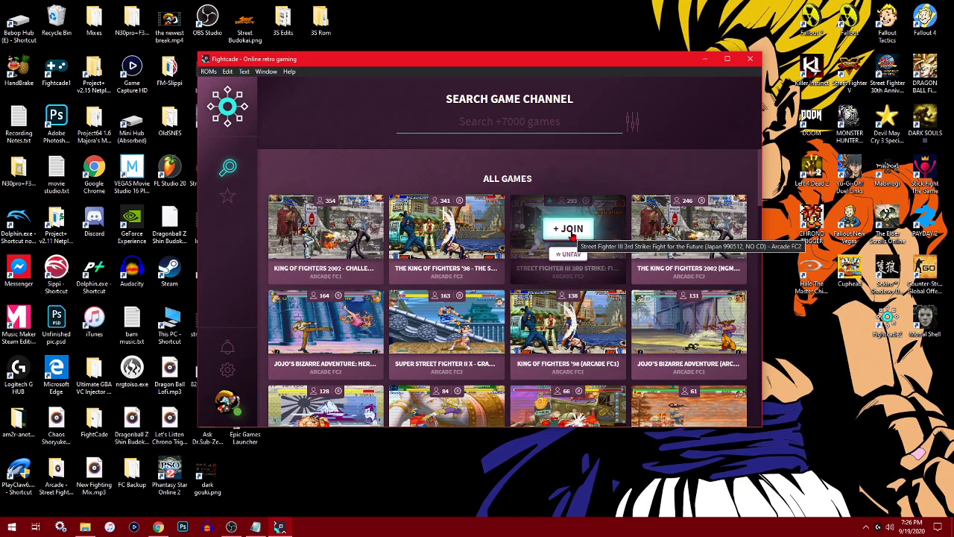
click(569, 231)
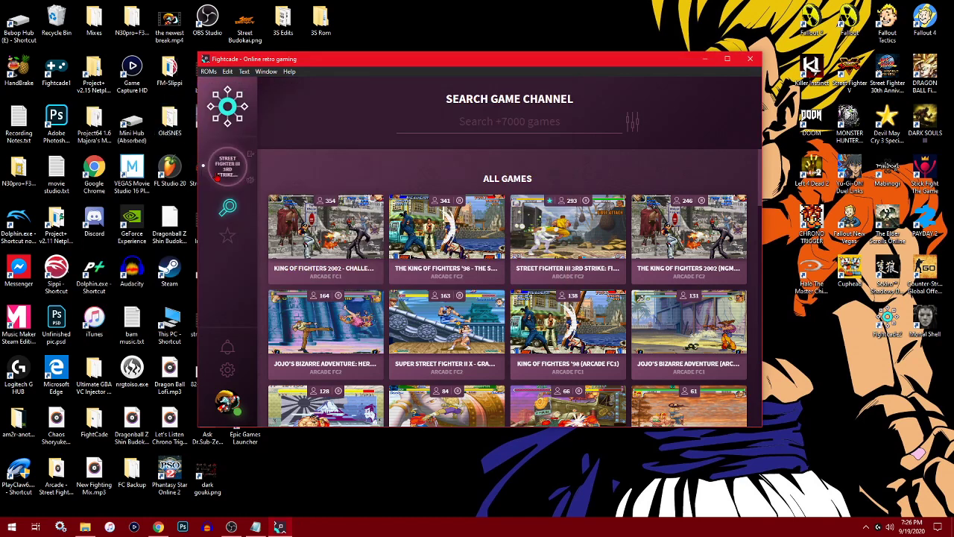
Open the joined Street Fighter III 3rd Strike channel and launch its test game
click(216, 177)
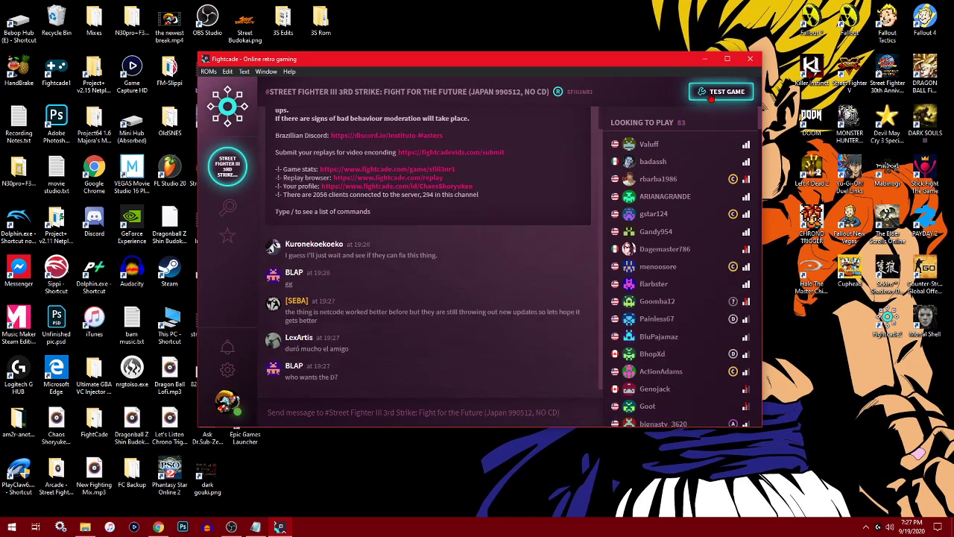
click(713, 97)
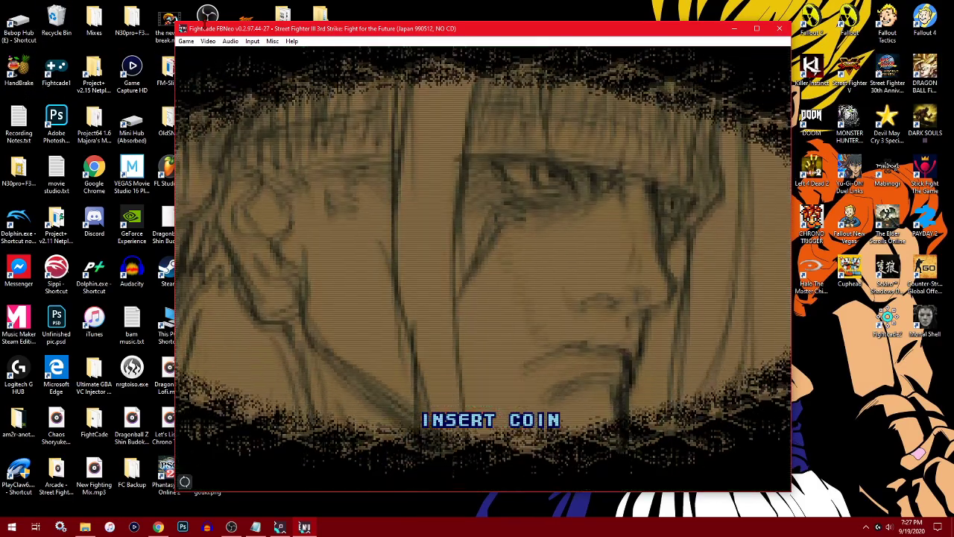
Turn off scanlines in the emulator's video options and enable showing scores in unranked matches
click(208, 41)
mouse_move(343, 64)
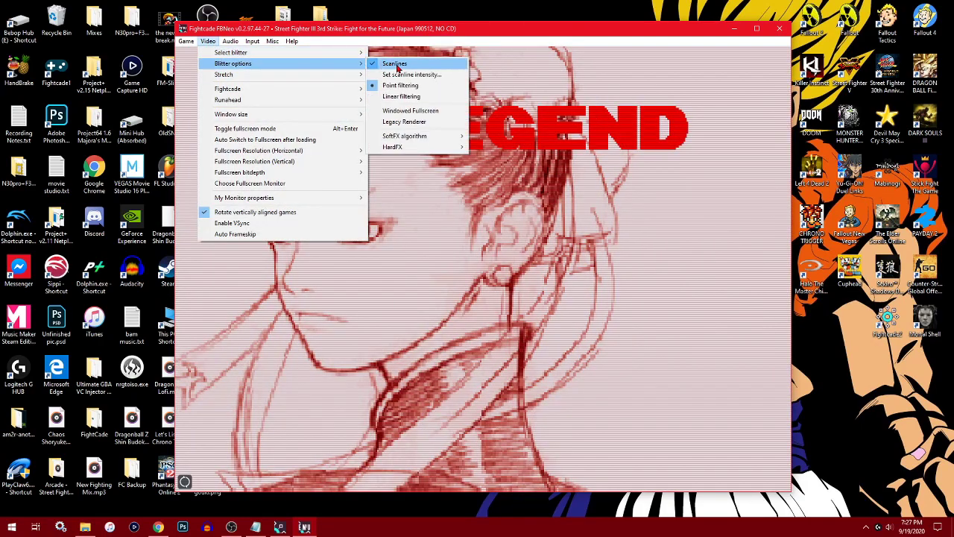
click(396, 65)
click(208, 41)
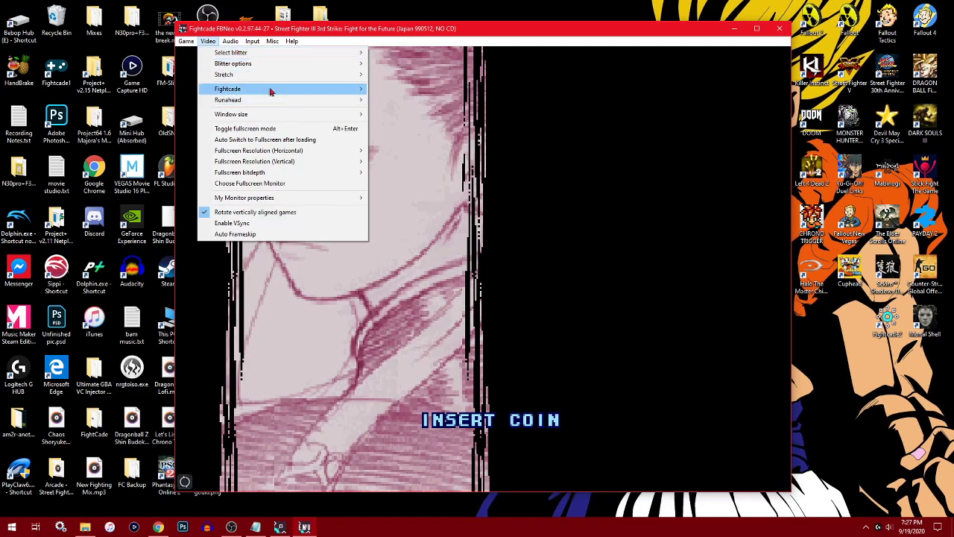
mouse_move(330, 91)
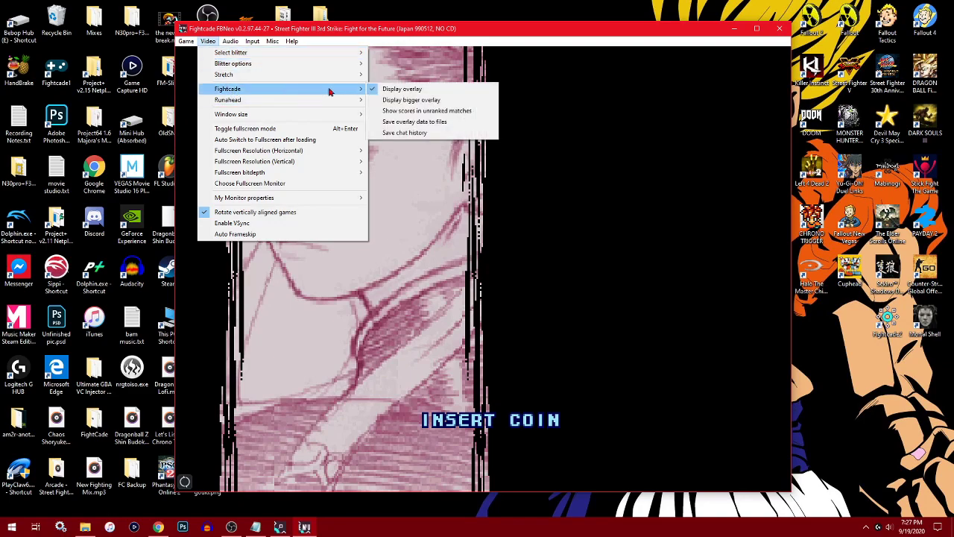
click(453, 111)
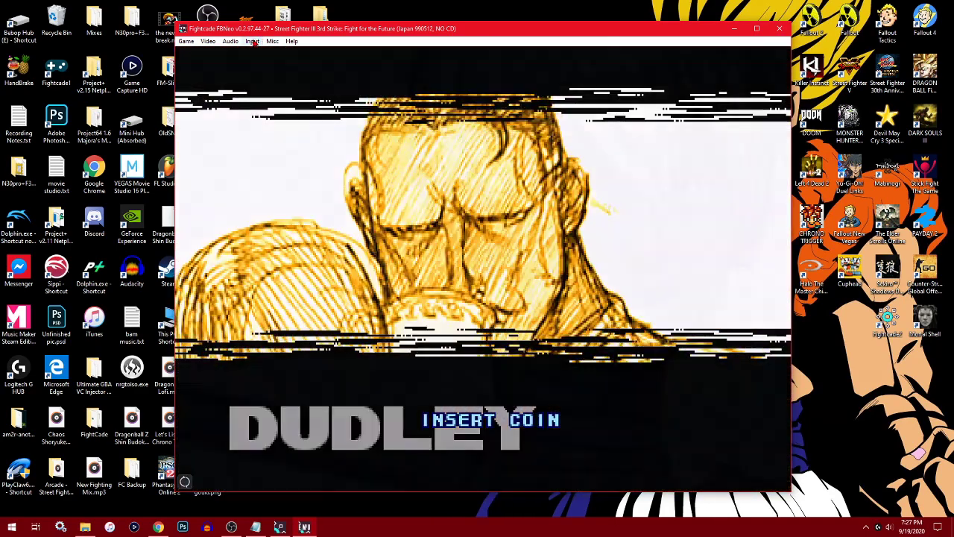
click(253, 42)
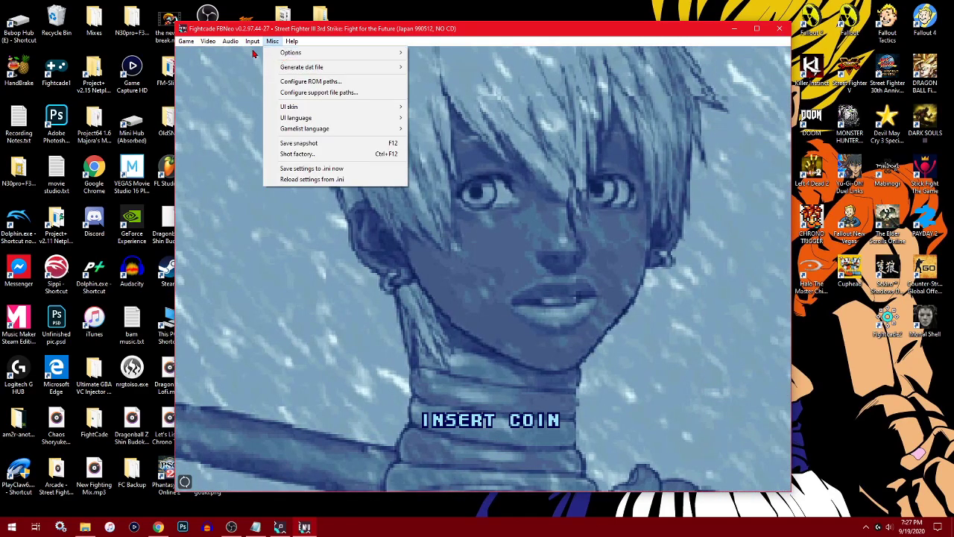
click(313, 57)
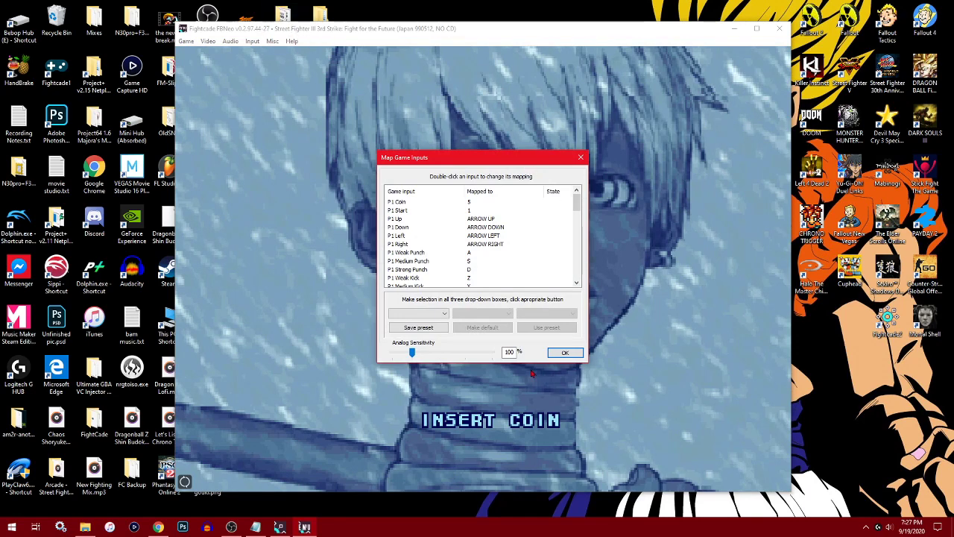
click(581, 157)
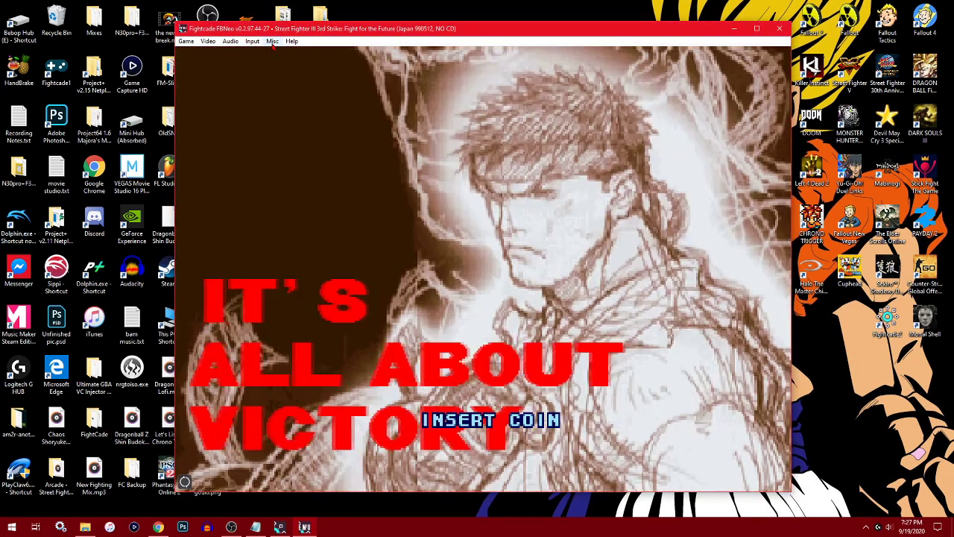
Open the game input mapping and apply the Keyboard preset with the Normal option to Player 2
click(273, 41)
mouse_move(252, 42)
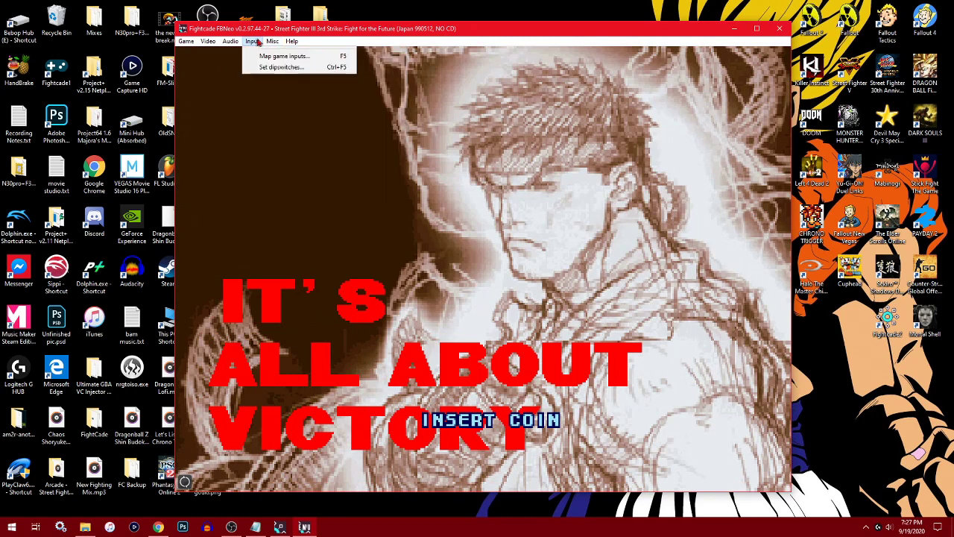
click(341, 58)
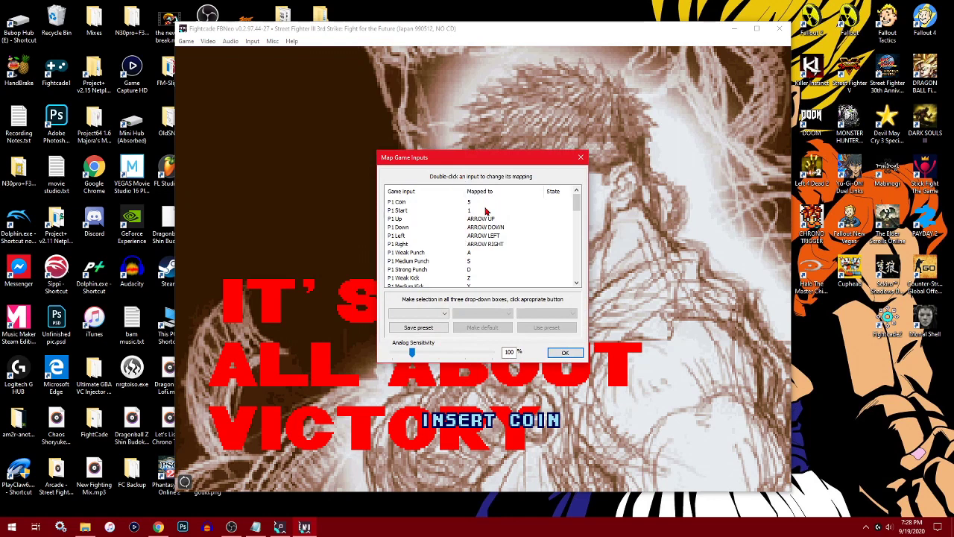
scroll(483, 228, down, 1)
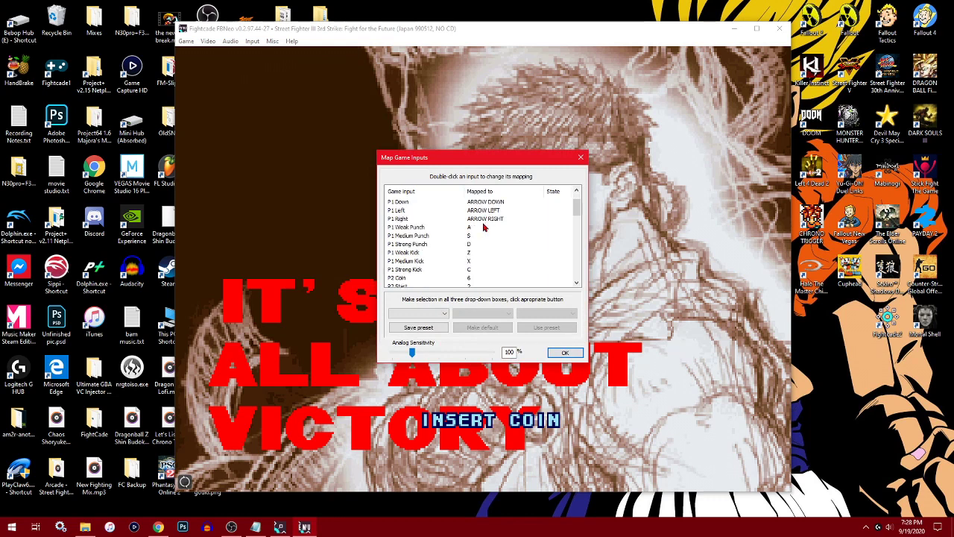
scroll(483, 227, down, 3)
click(440, 316)
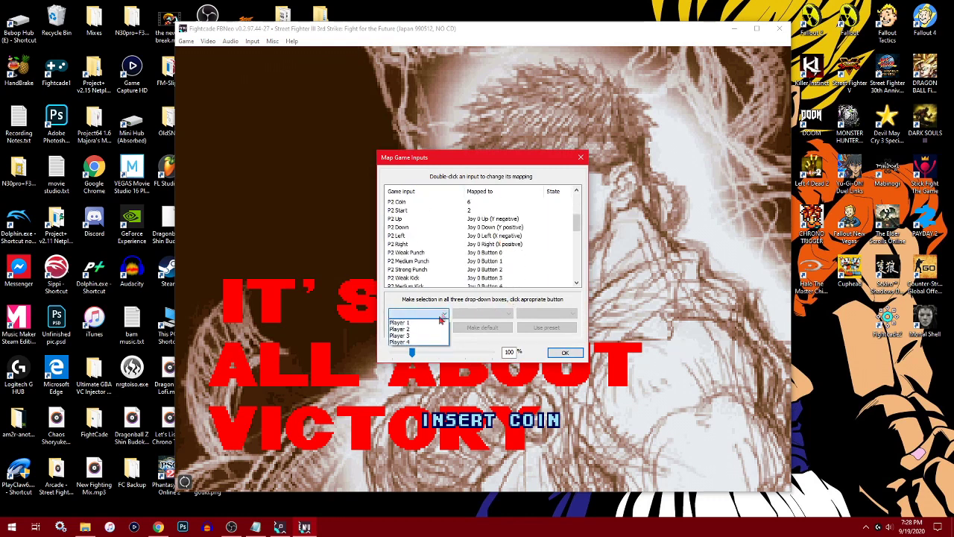
click(417, 329)
click(509, 314)
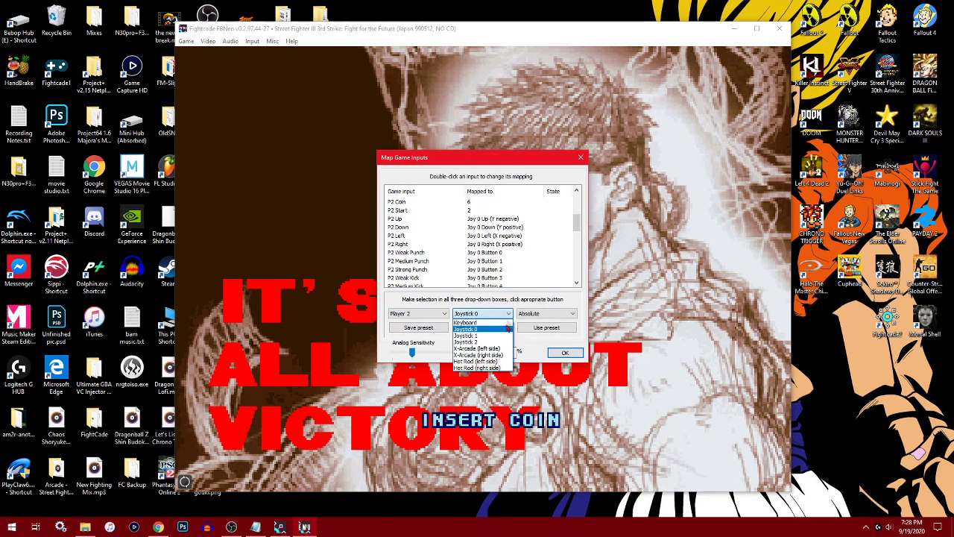
click(505, 323)
click(561, 315)
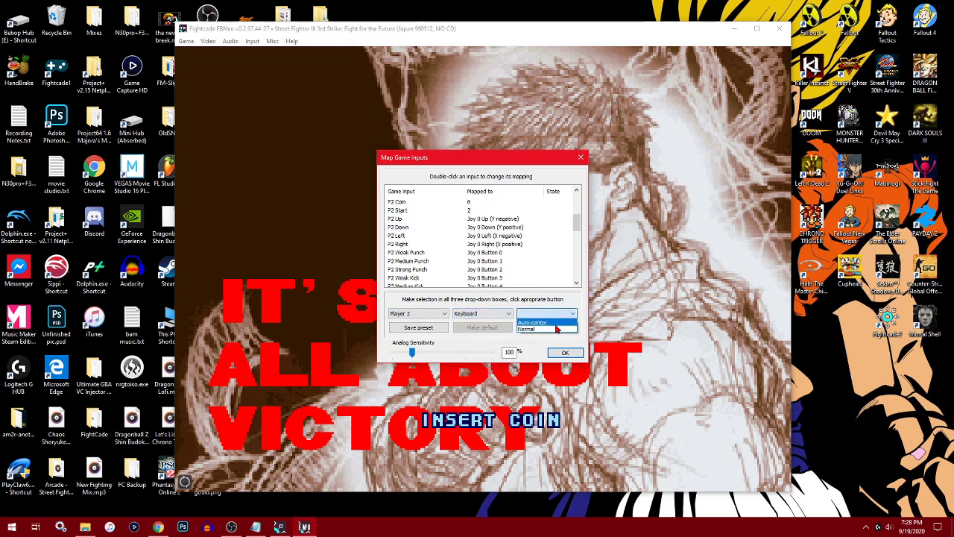
click(556, 328)
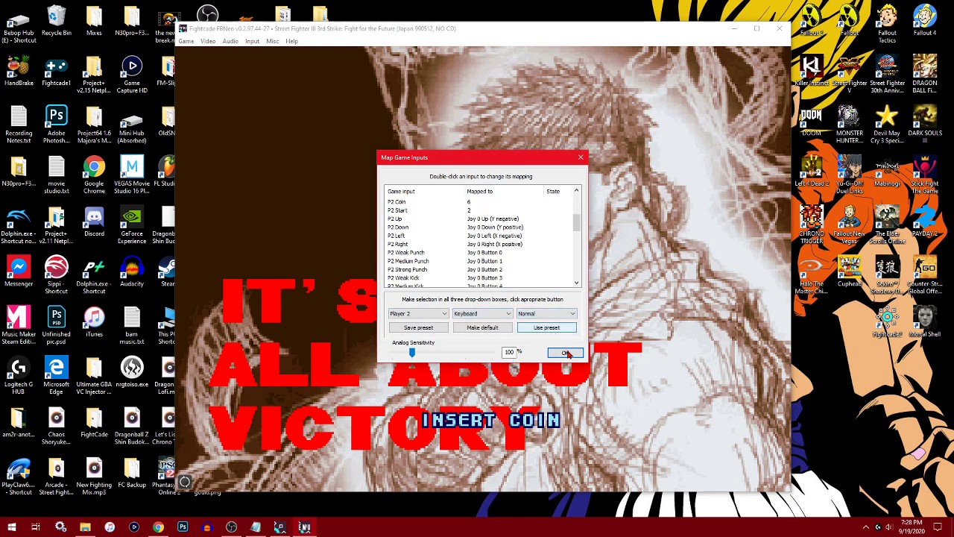
click(548, 328)
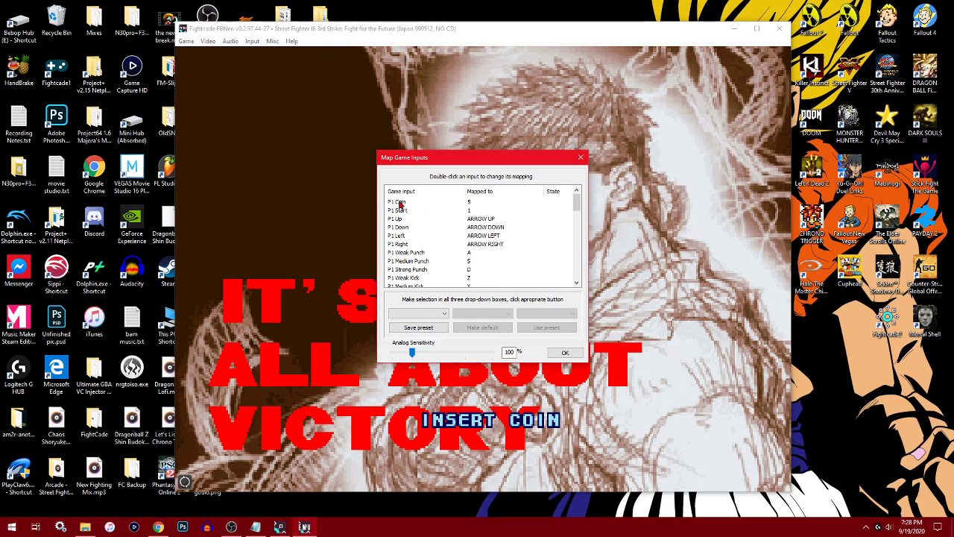
Map P1 Coin to Joy 0 Button 8 and P1 Start to Joy 0 Button 9
click(483, 203)
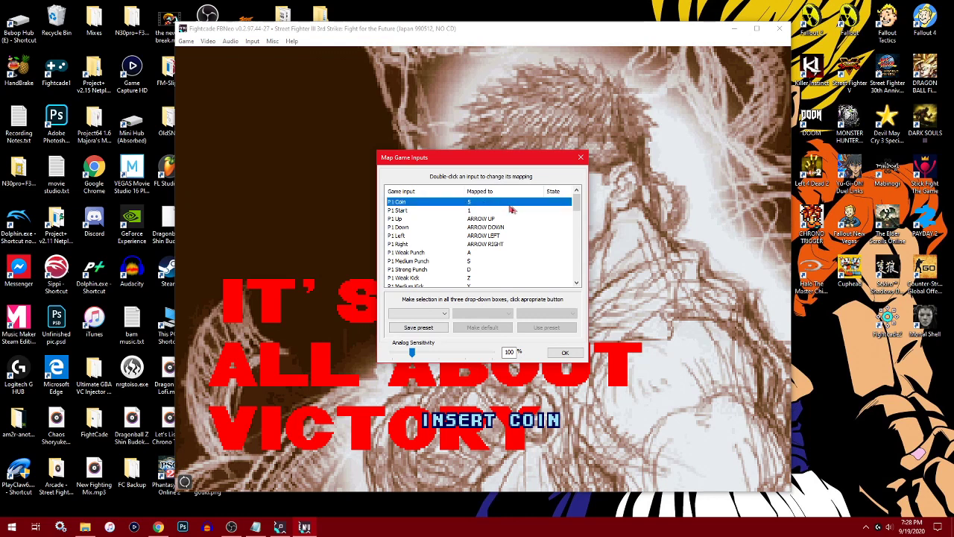
double_click(492, 203)
double_click(491, 211)
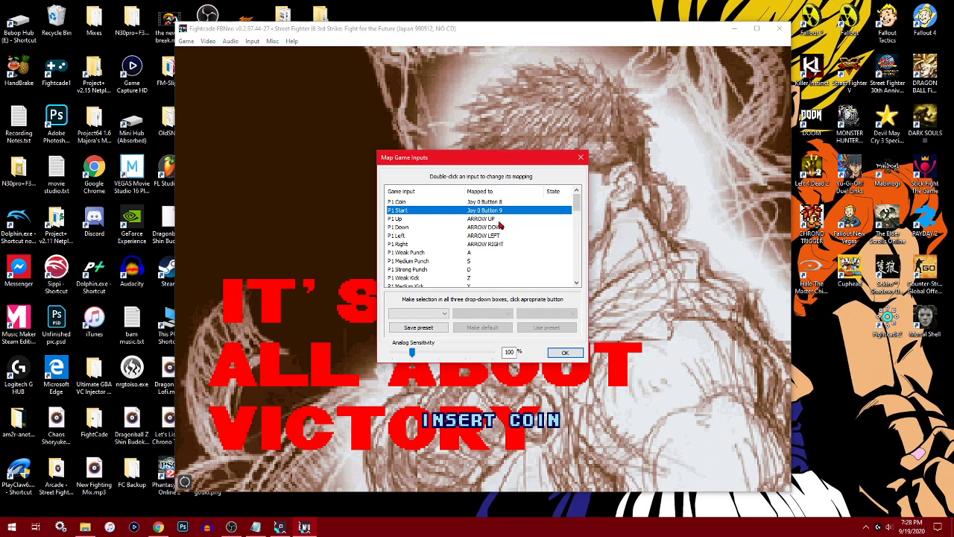
Map P1 Up, Down, Left and Right to the matching Joy 0 stick directions
double_click(501, 219)
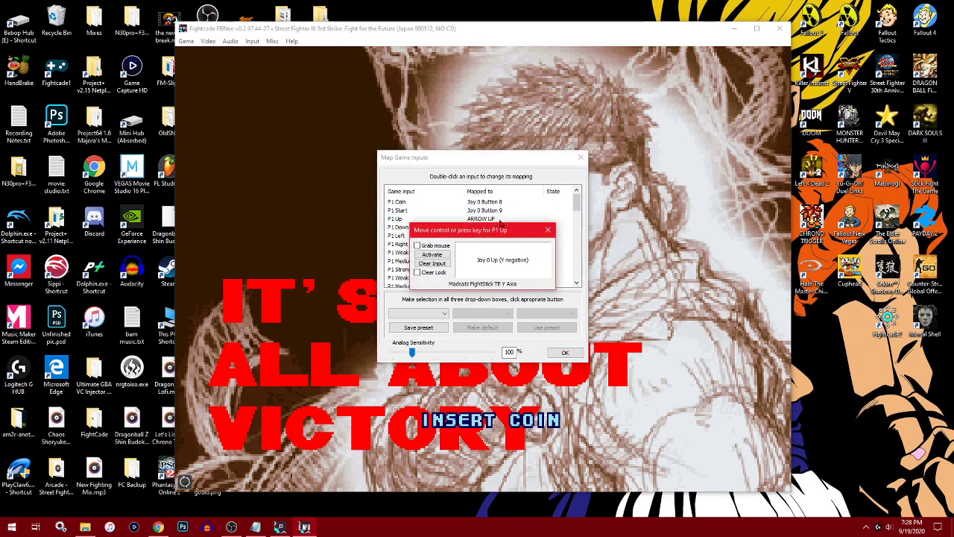
double_click(501, 228)
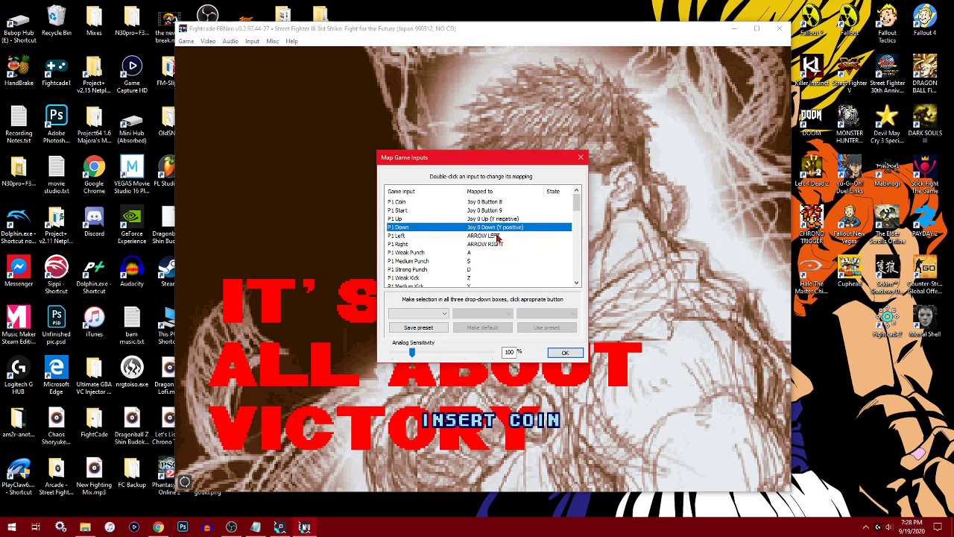
double_click(498, 236)
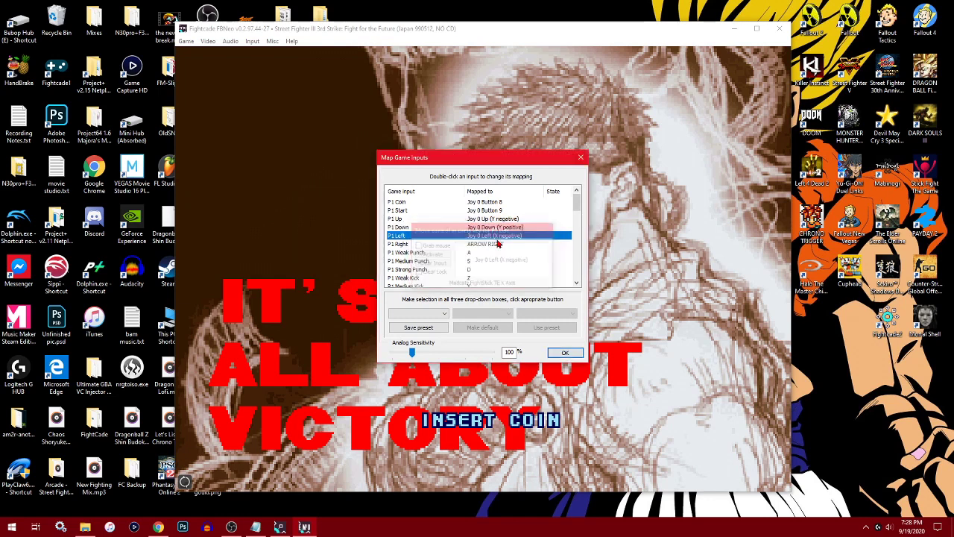
double_click(499, 245)
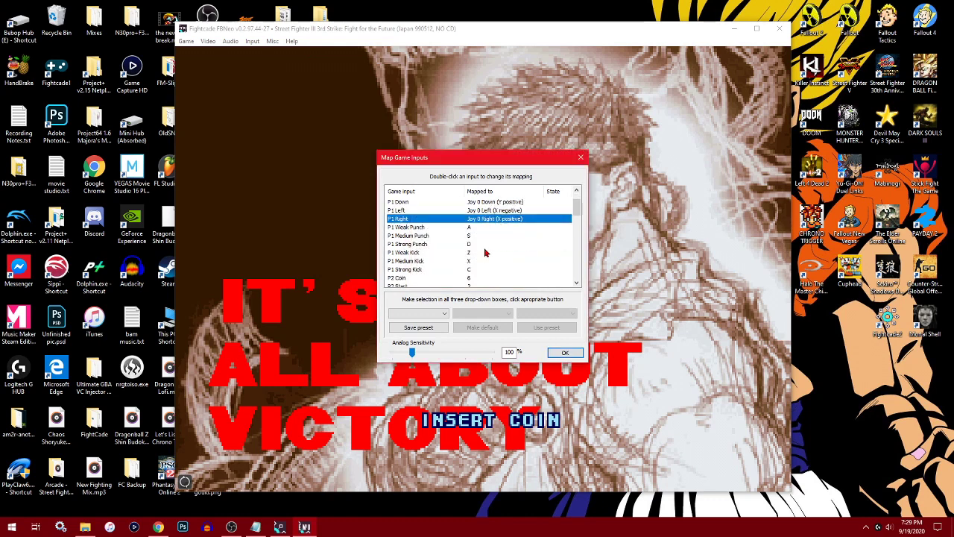
Map P1 Weak Punch to Joy 0 Button 0, Medium Punch to Button 3 and Strong Punch to Button 2
double_click(484, 227)
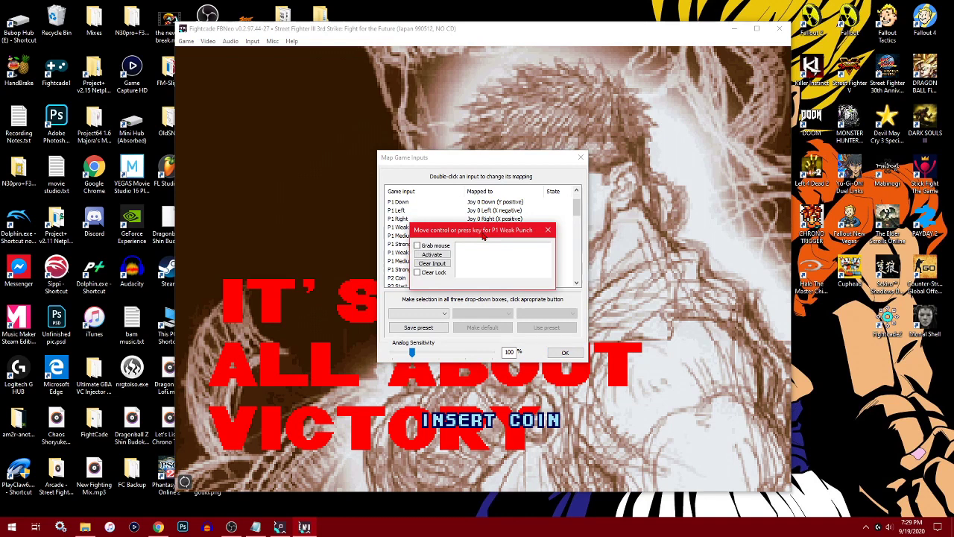
double_click(483, 236)
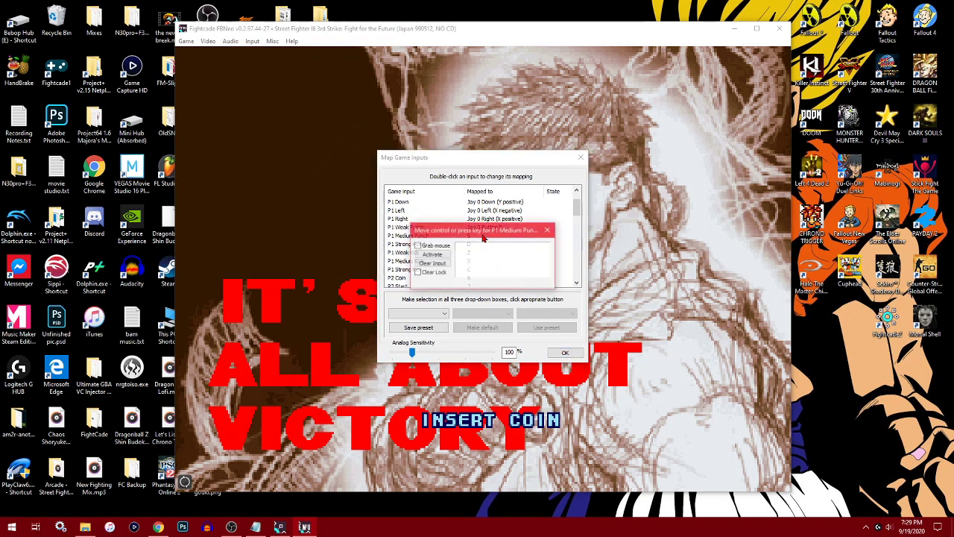
double_click(492, 246)
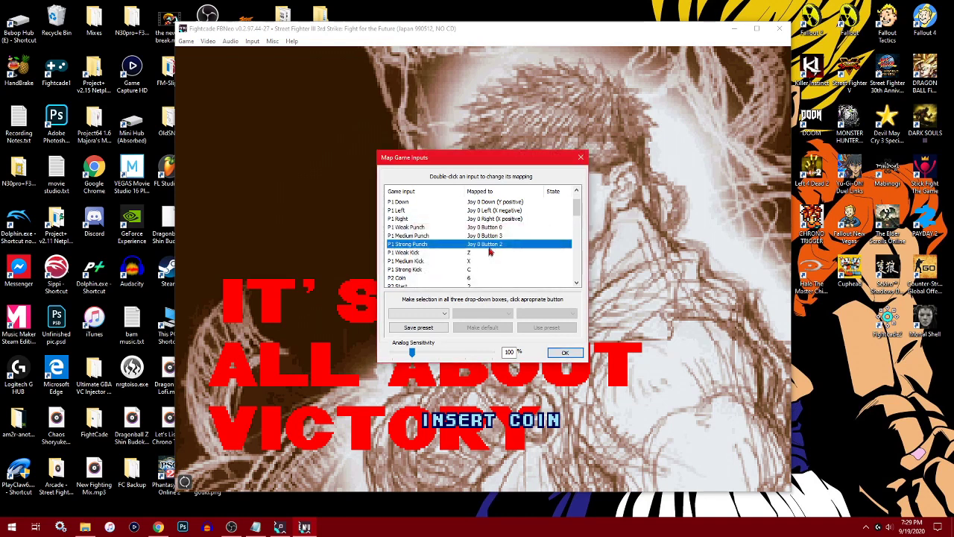
Map P1 Weak Kick to Joy 0 Button 1, Medium Kick to Button 6 and Strong Kick to Button 7, and accept the mappings
double_click(488, 253)
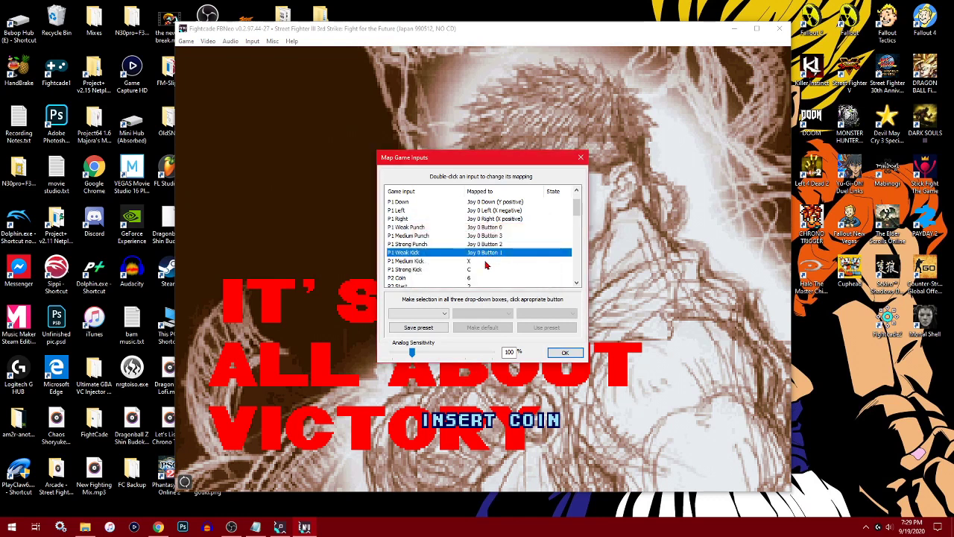
double_click(485, 263)
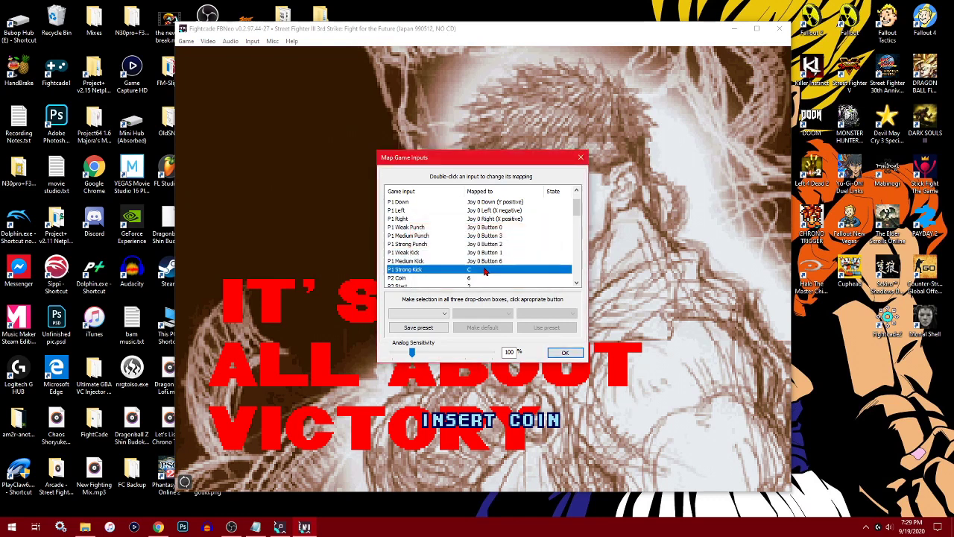
double_click(486, 270)
scroll(514, 243, down, 1)
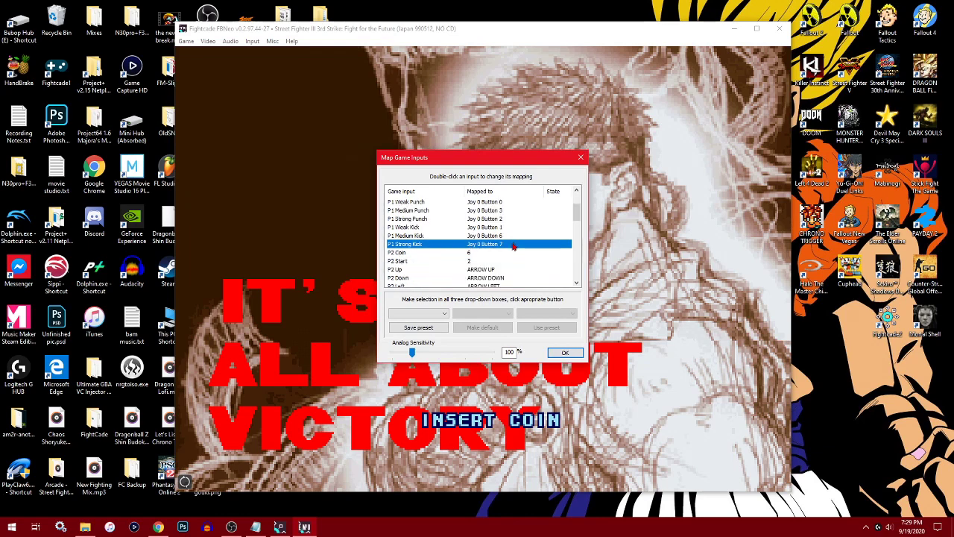
click(564, 353)
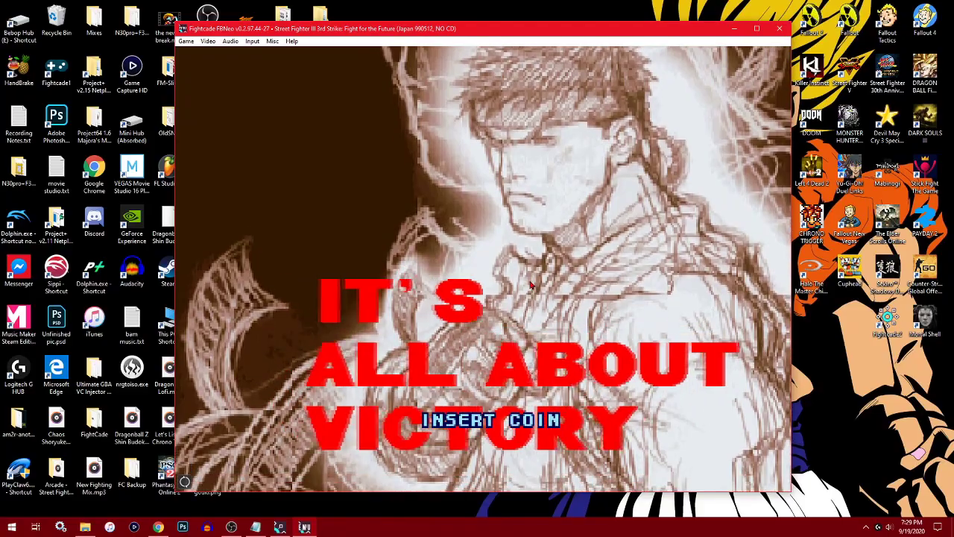
Switch the game to full screen and choose a fighter on the character select screen
key(alt+F4)
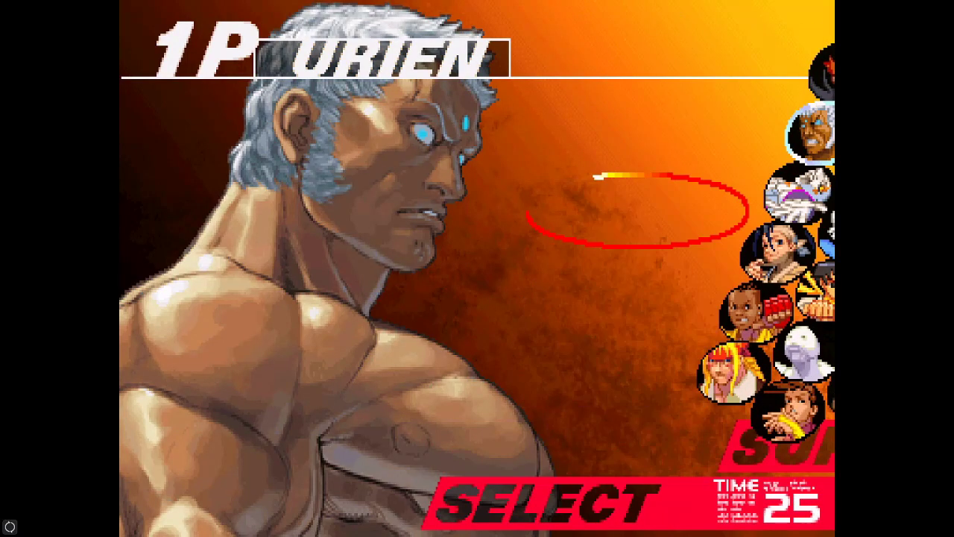
key(Up)
key(a)
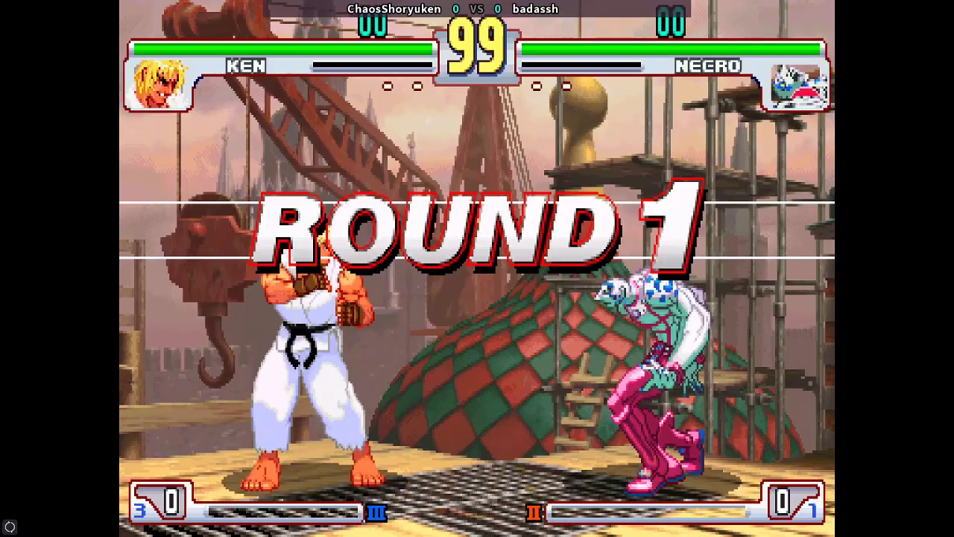